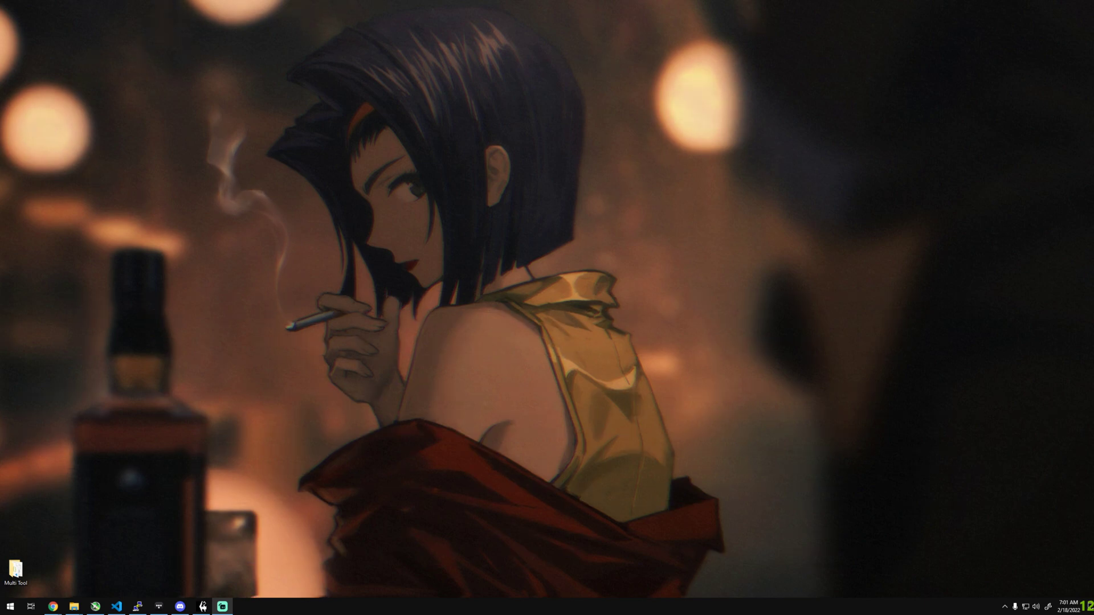
Reposition the BnS Multi Tool website window, then hide the browser to reveal the desktop
left_click(52, 607)
left_click_drag(276, 25, 249, 67)
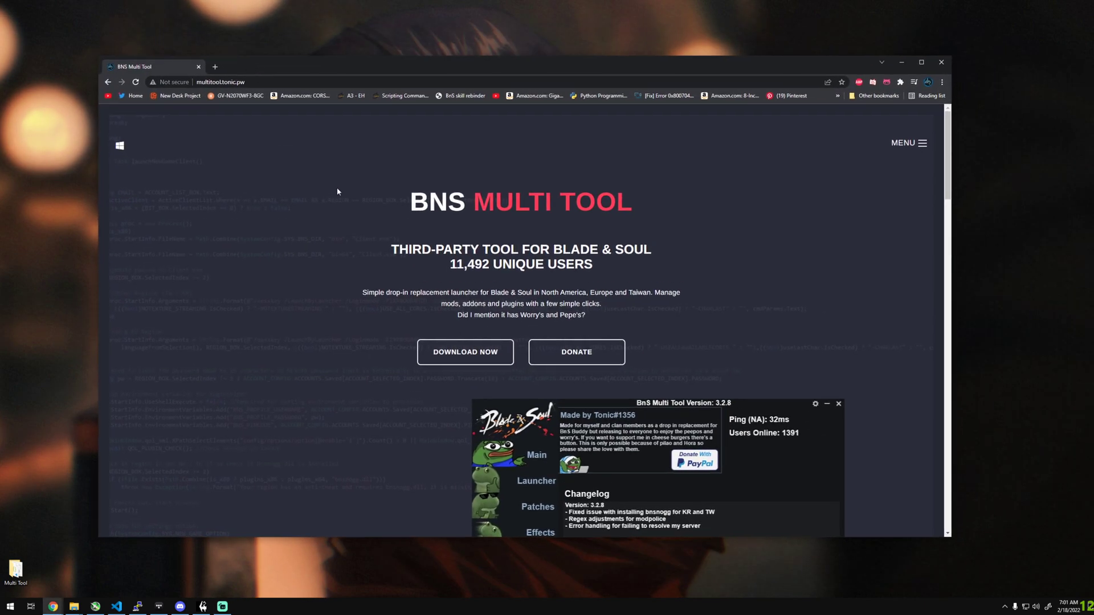
scroll(337, 193, "down", 8)
scroll(321, 342, "down", 8)
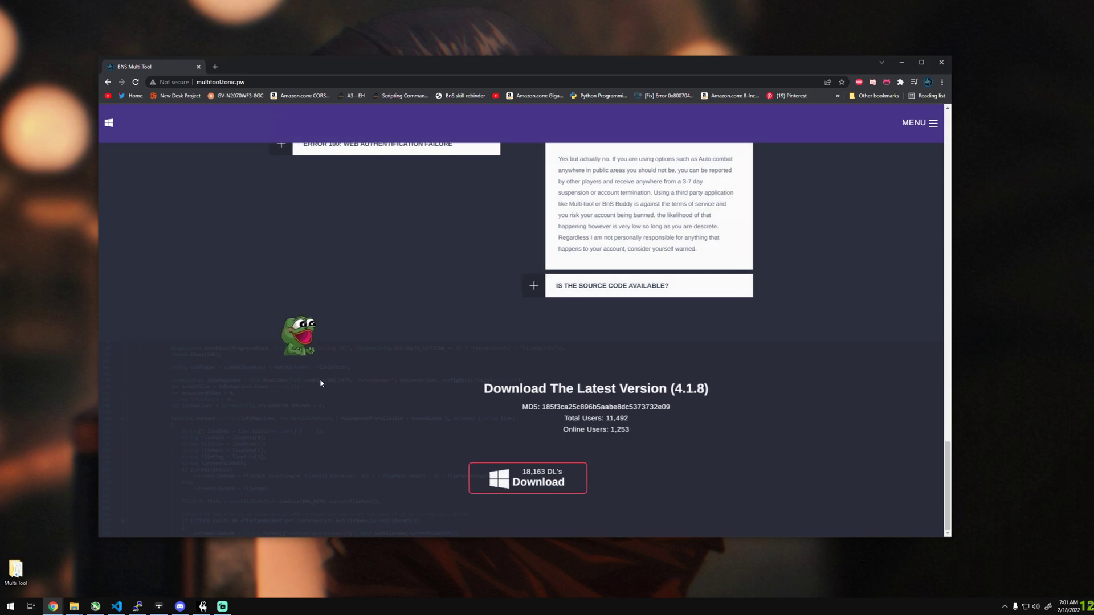
scroll(320, 379, "up", 1)
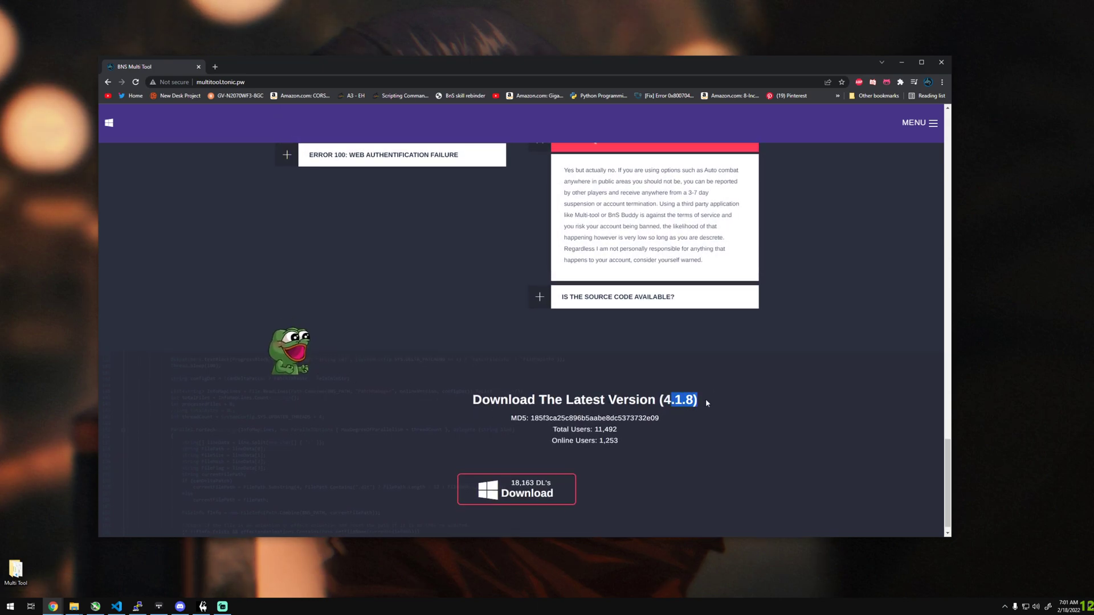
left_click(745, 462)
scroll(491, 424, "down", 1)
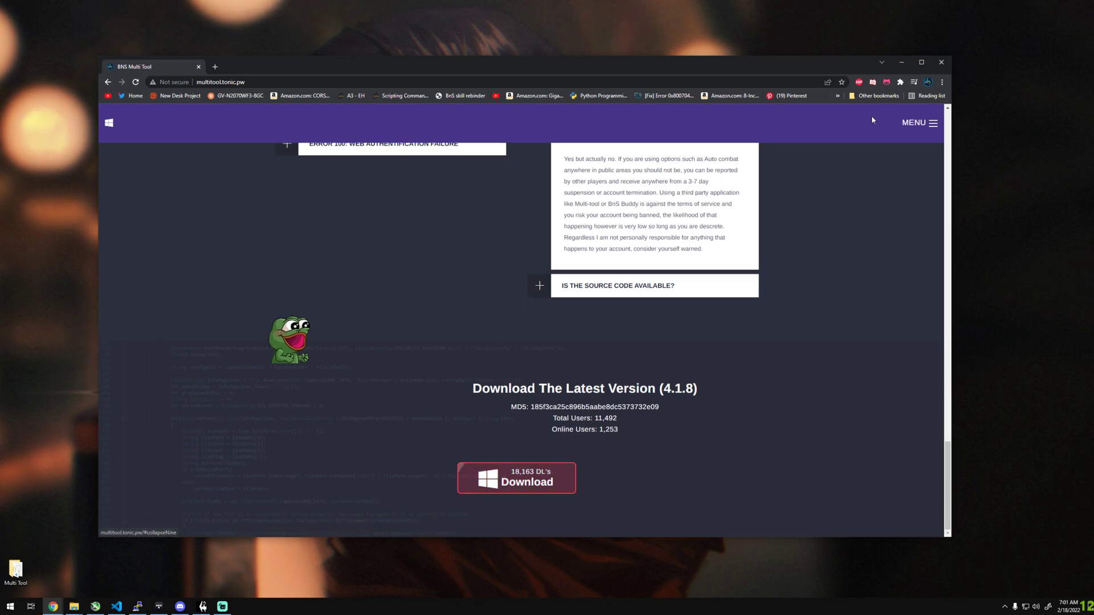
left_click(902, 62)
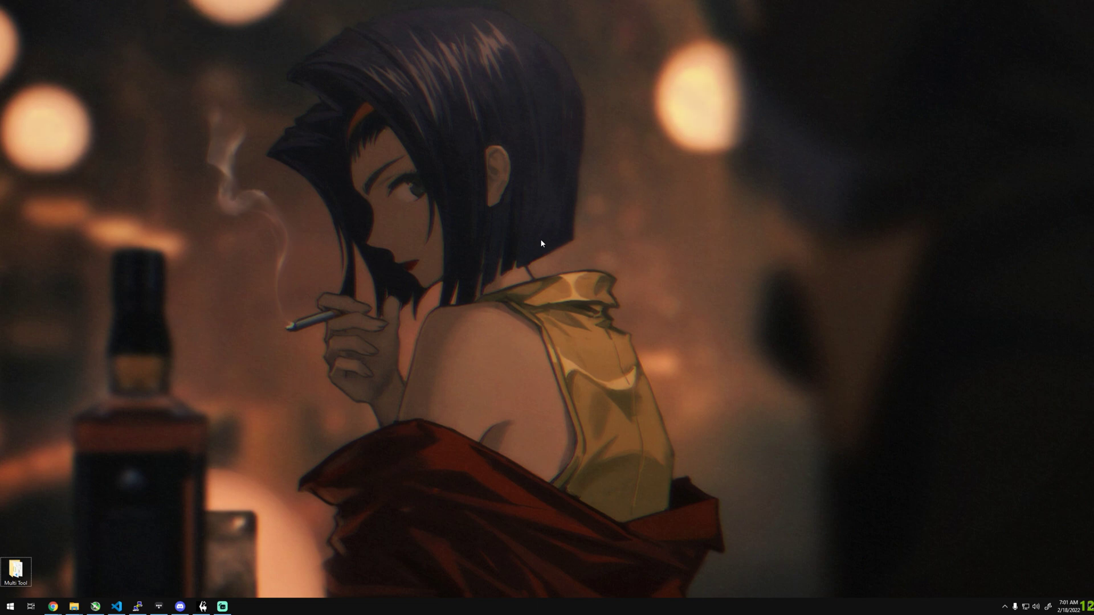
Review the Virus & threat protection settings in Windows Security, then close it
key("super")
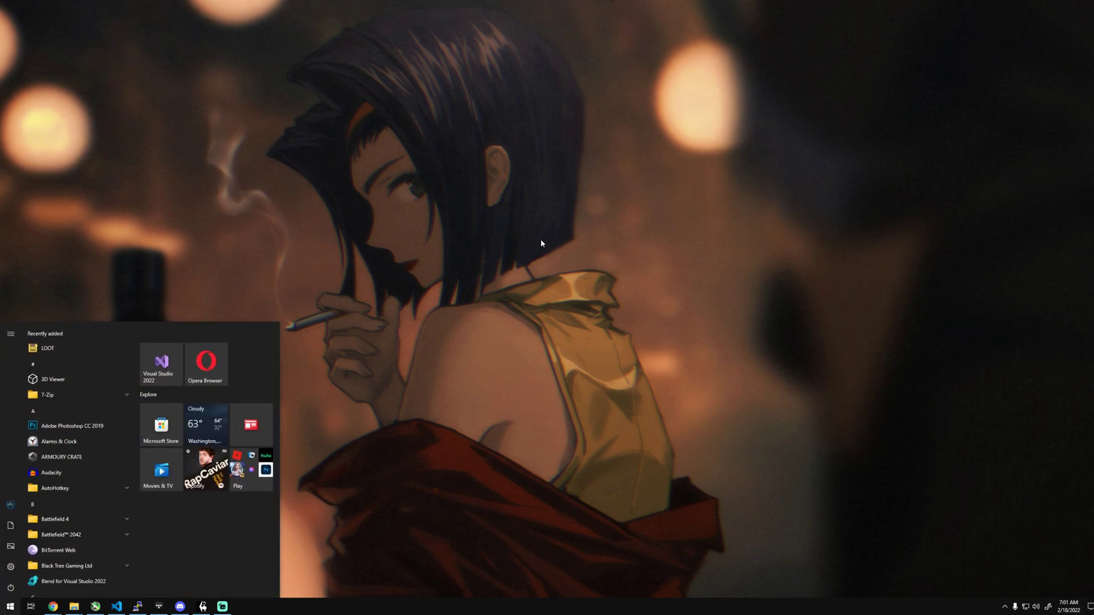
type("virus")
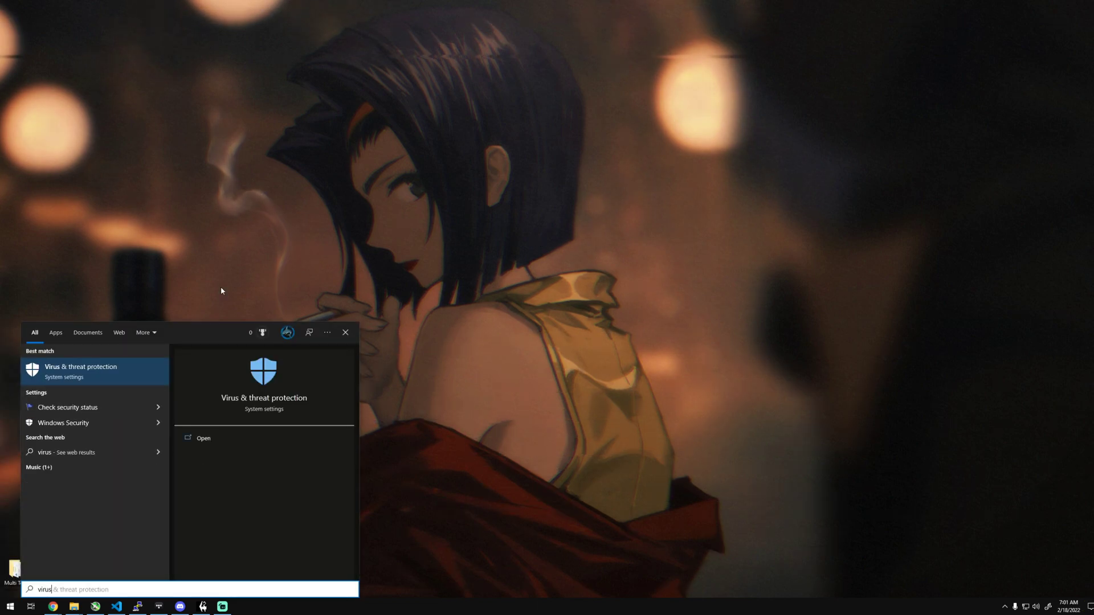
left_click(110, 377)
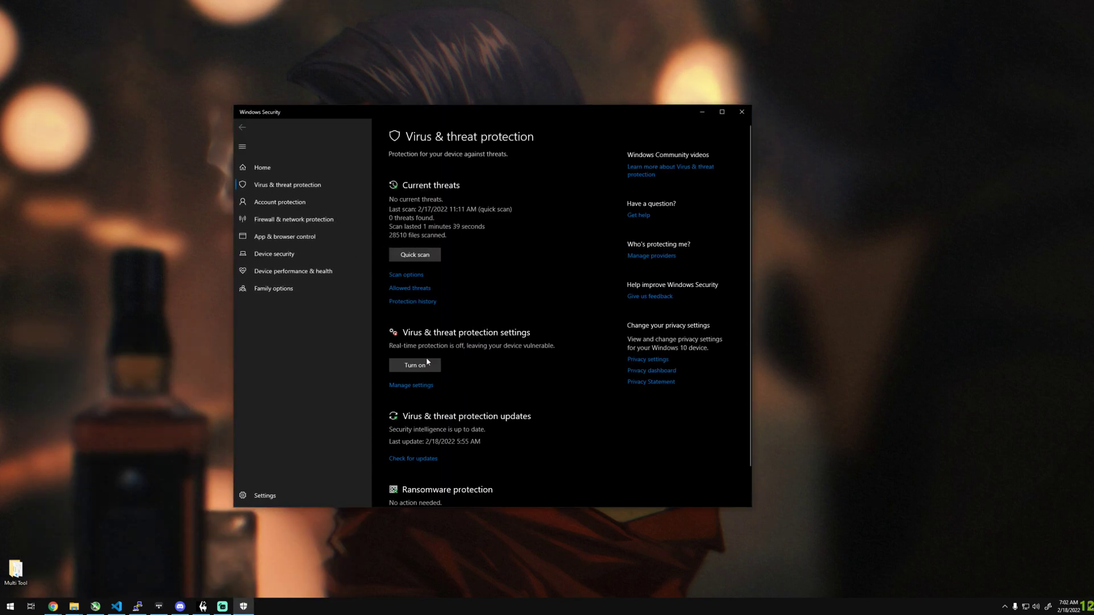
left_click(407, 386)
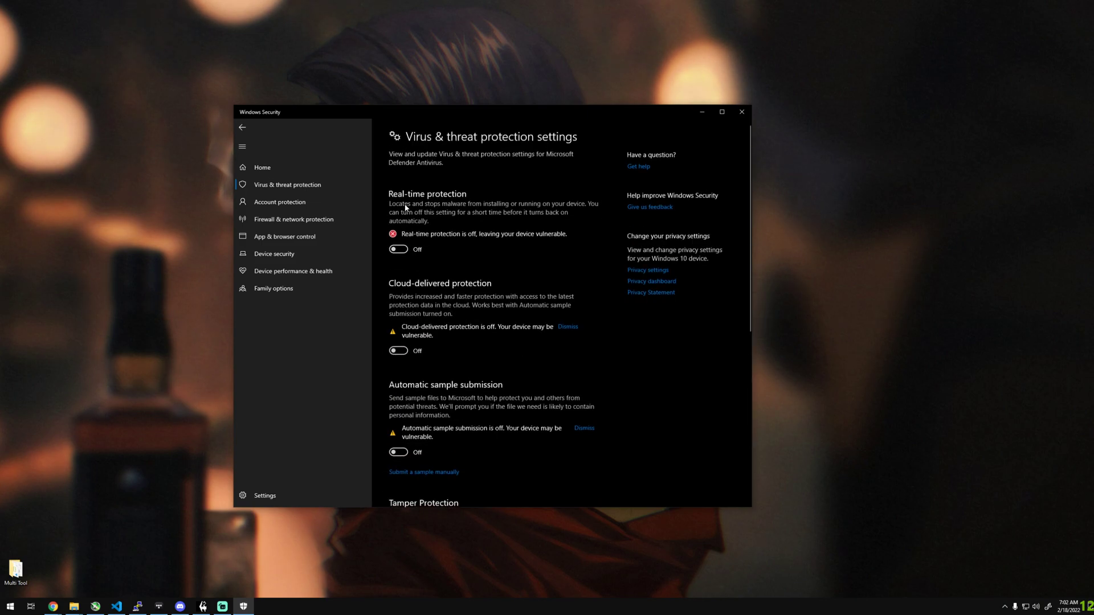
scroll(407, 208, "down", 5)
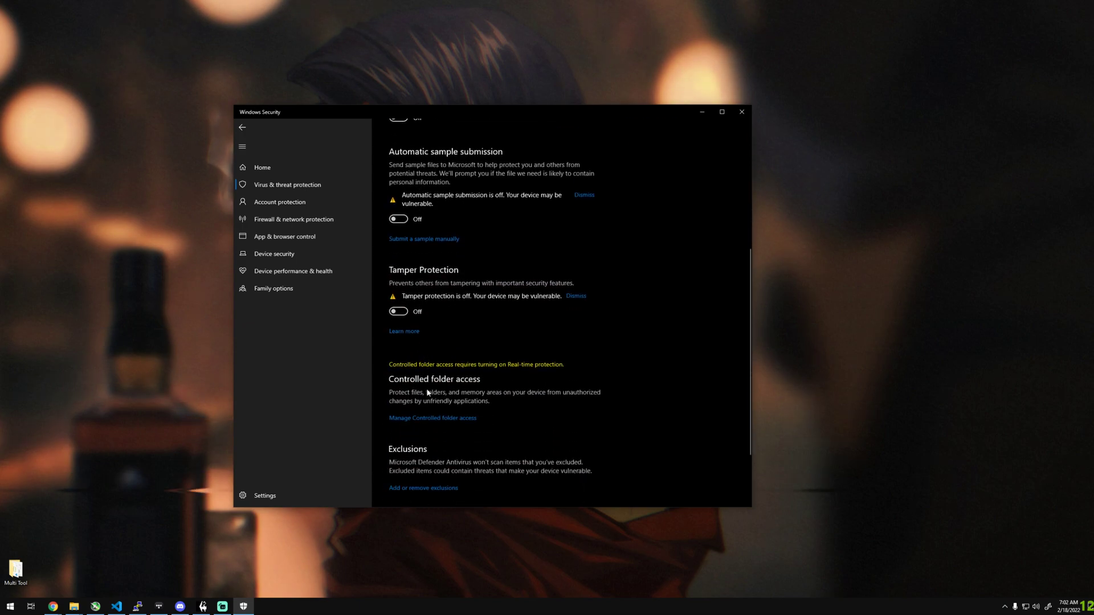
scroll(424, 387, "up", 5)
scroll(425, 387, "up", 1)
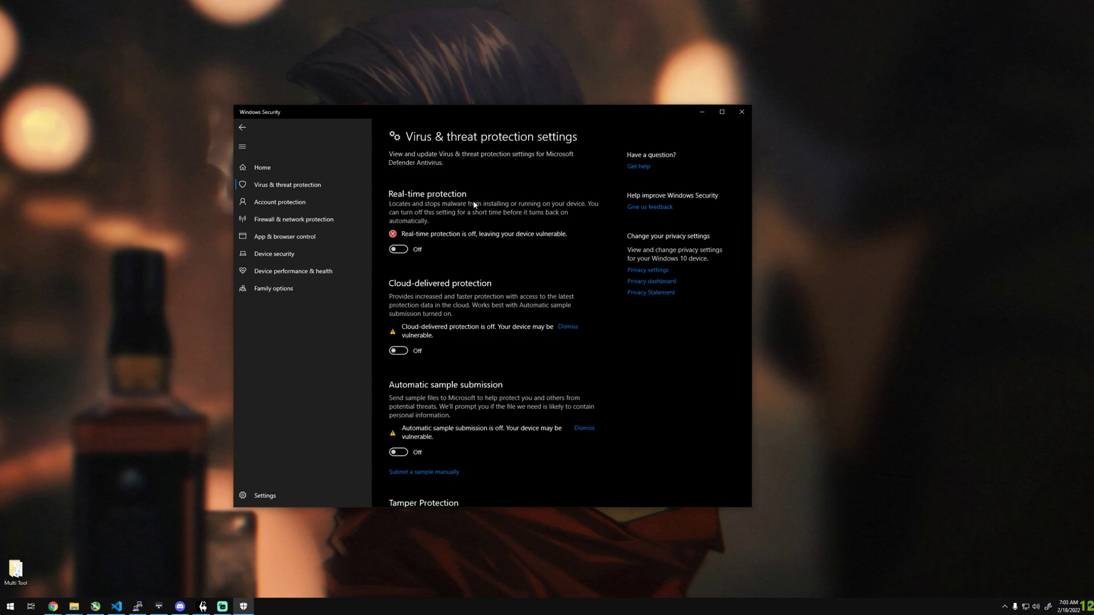
left_click(741, 113)
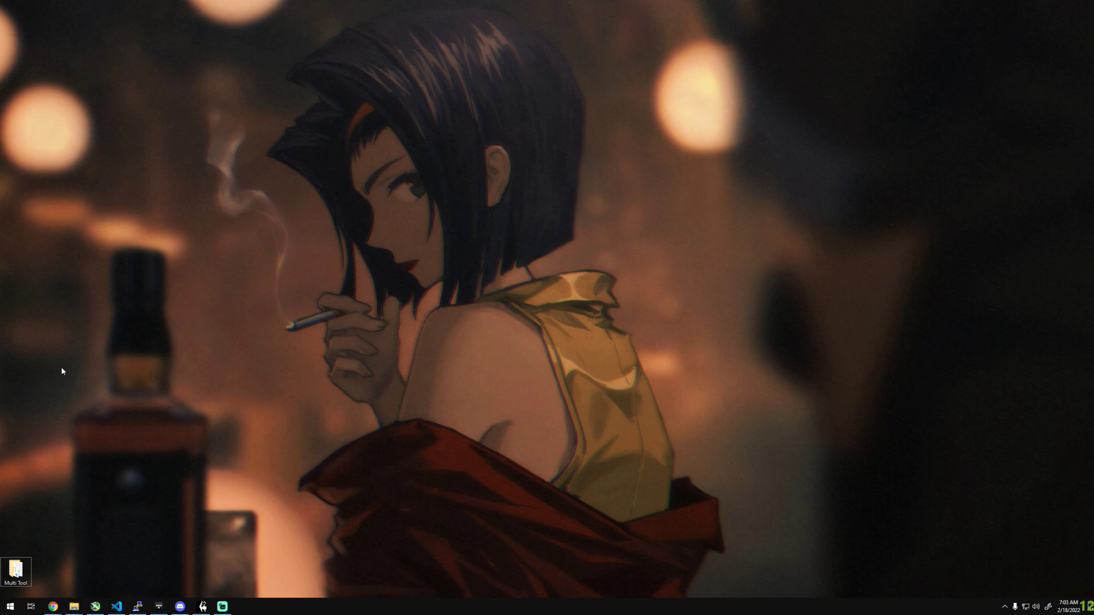
Move the Multi Tool icon up, open its folder, and inspect 7za.dll and accounts.json
left_click_drag(15, 572, 112, 313)
double_click(113, 313)
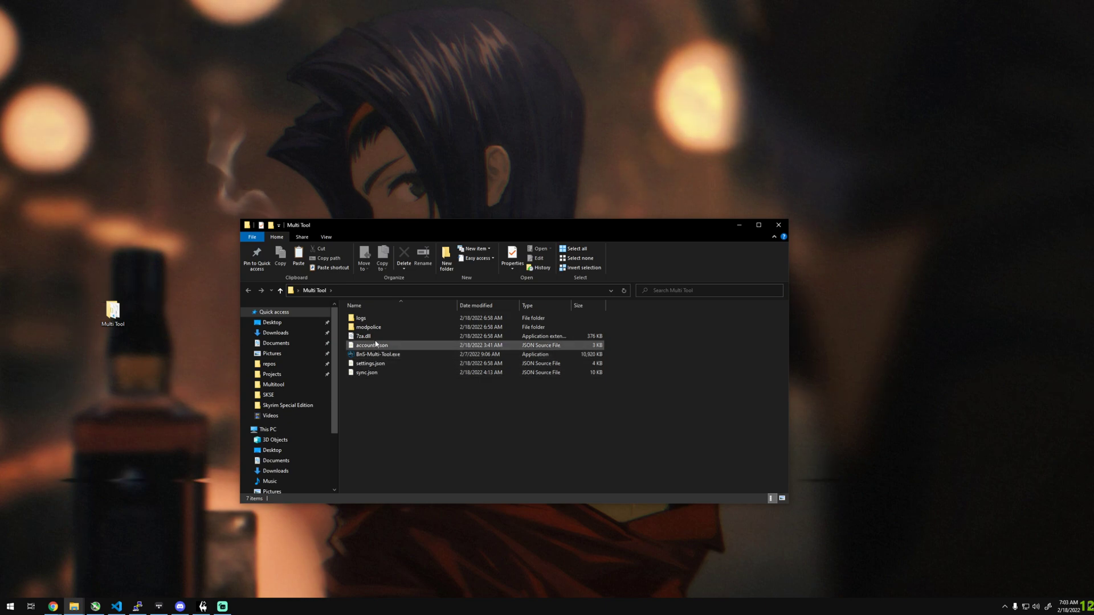
left_click(374, 337)
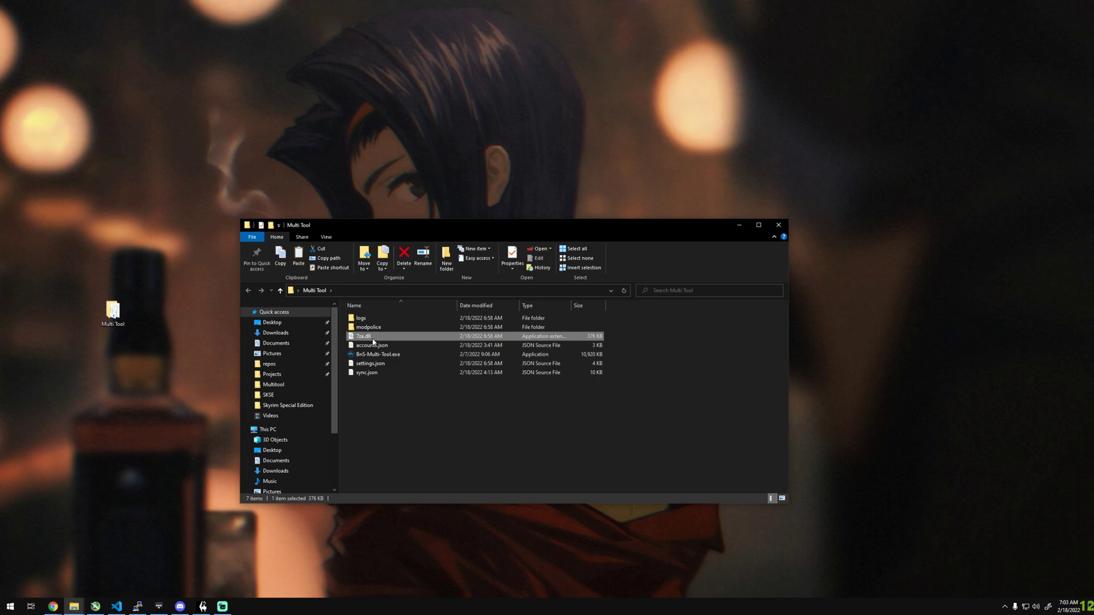
left_click(372, 345)
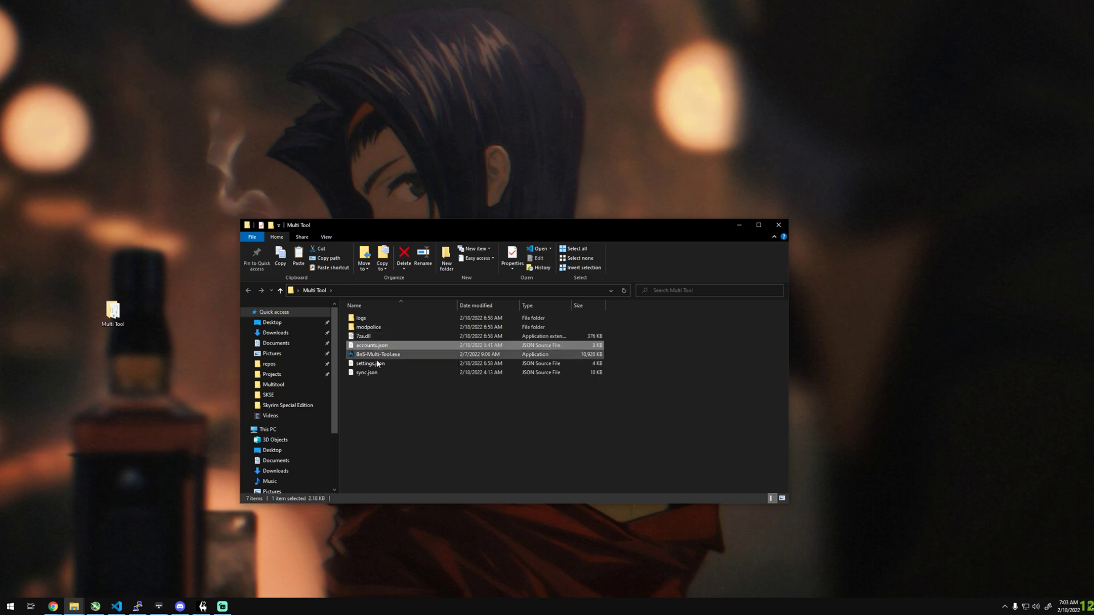
left_click(371, 400)
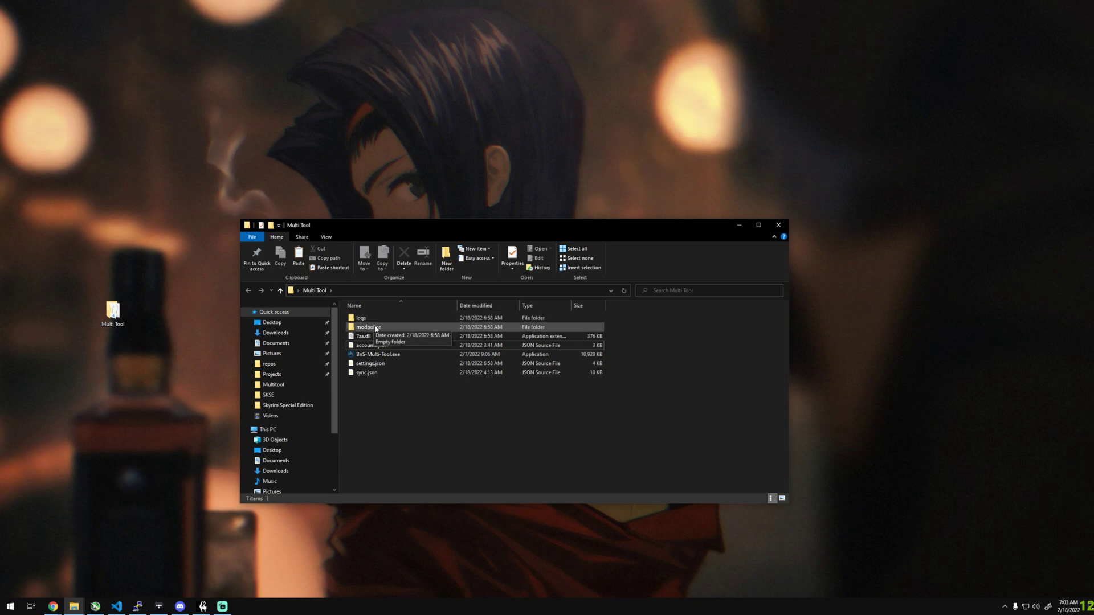
mouse_move(369, 328)
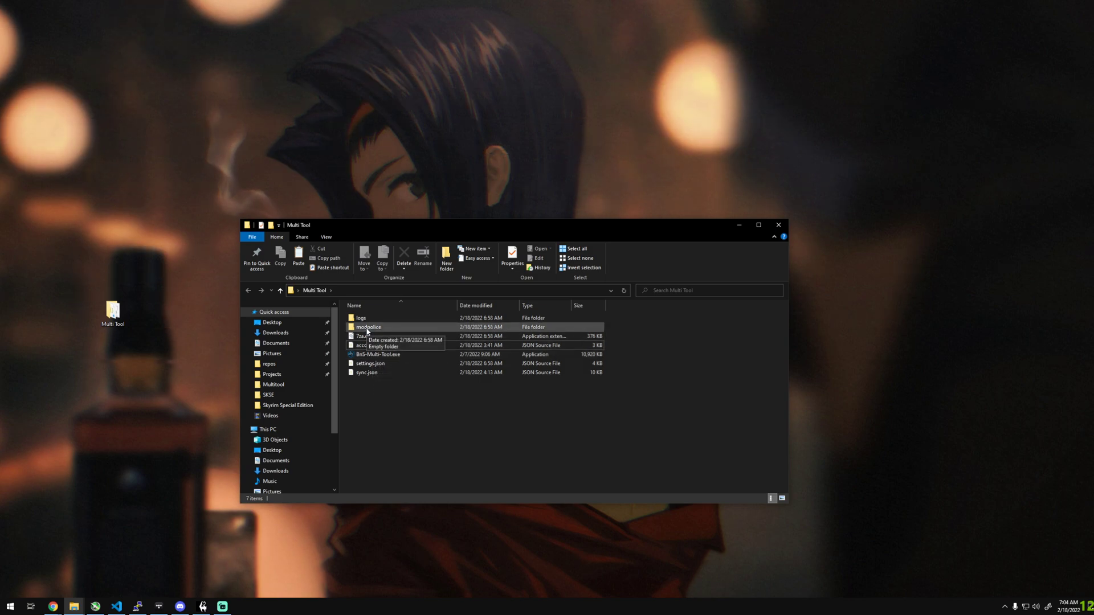
Inspect the modpolice folder, move the icon back bottom-left, and select BnS-Multi-Tool.exe
left_click(367, 331)
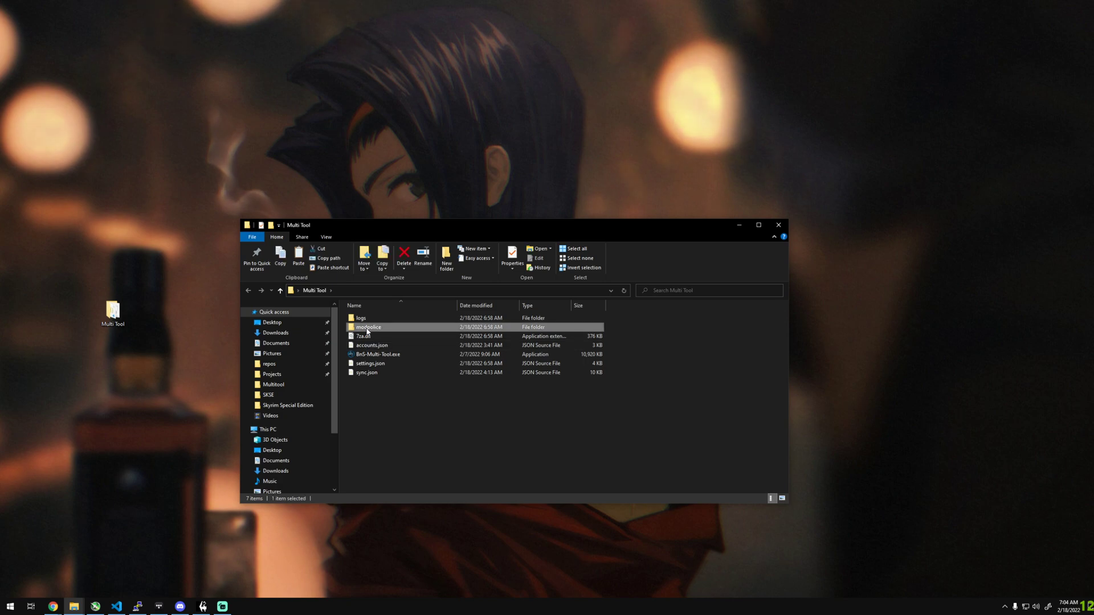
left_click(393, 438)
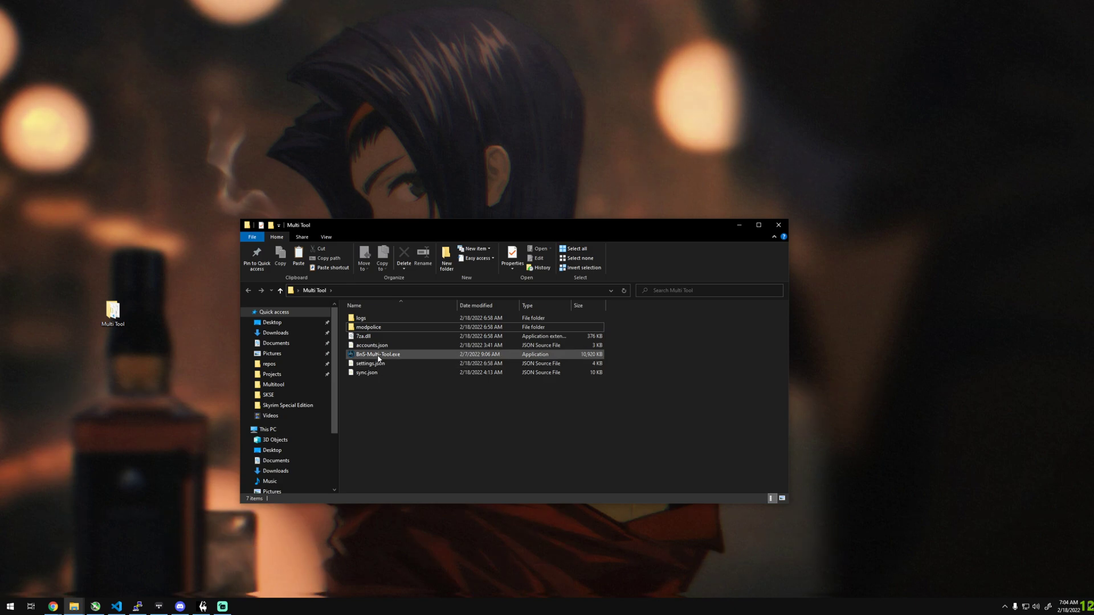
left_click(378, 355)
left_click(404, 426)
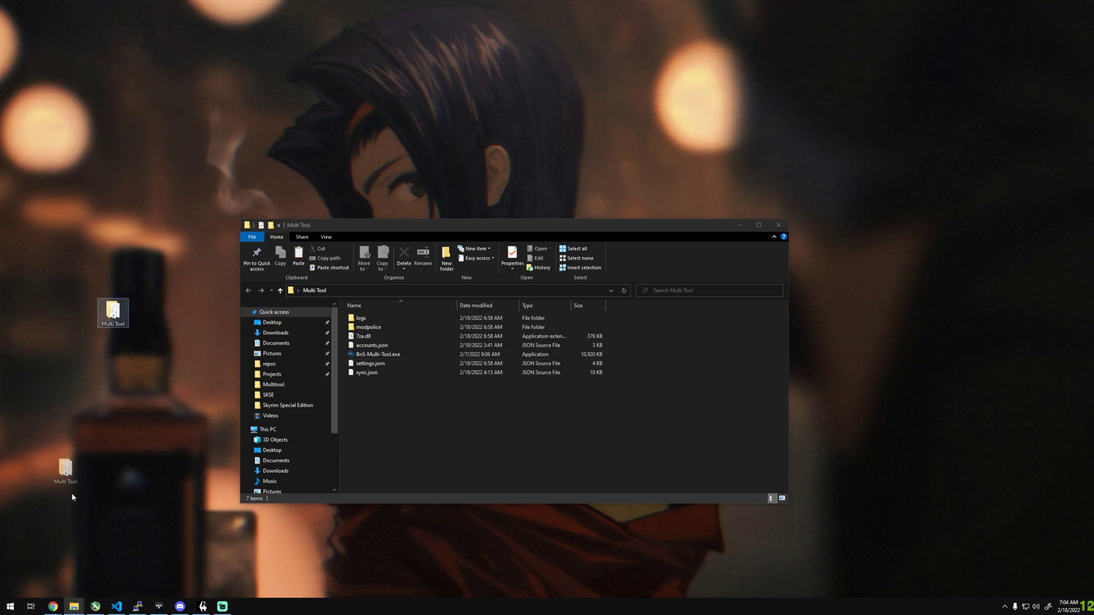
left_click_drag(112, 312, 16, 571)
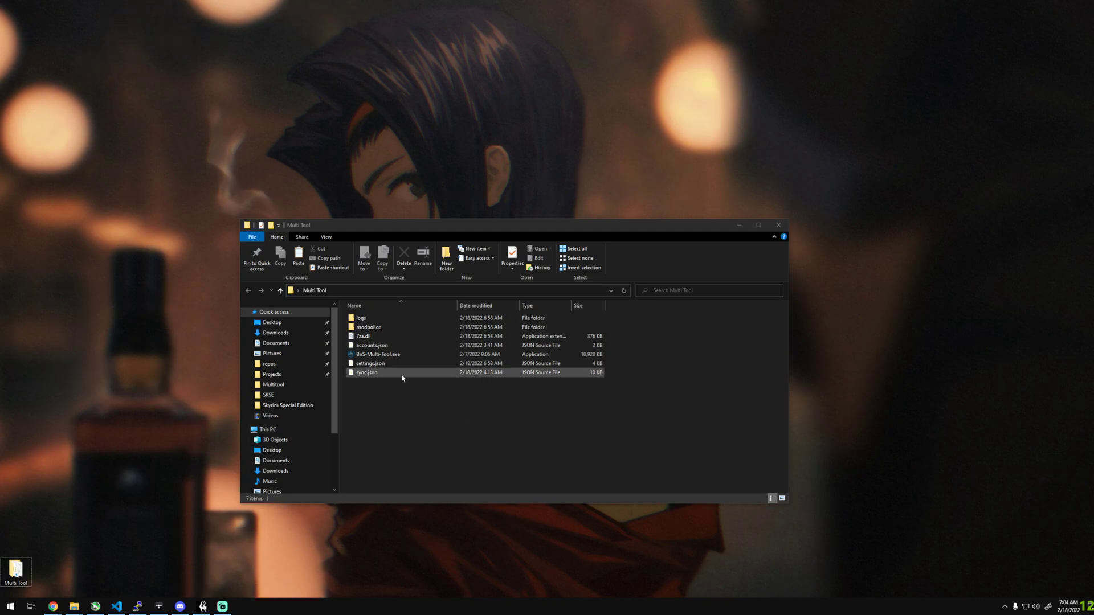
left_click(381, 354)
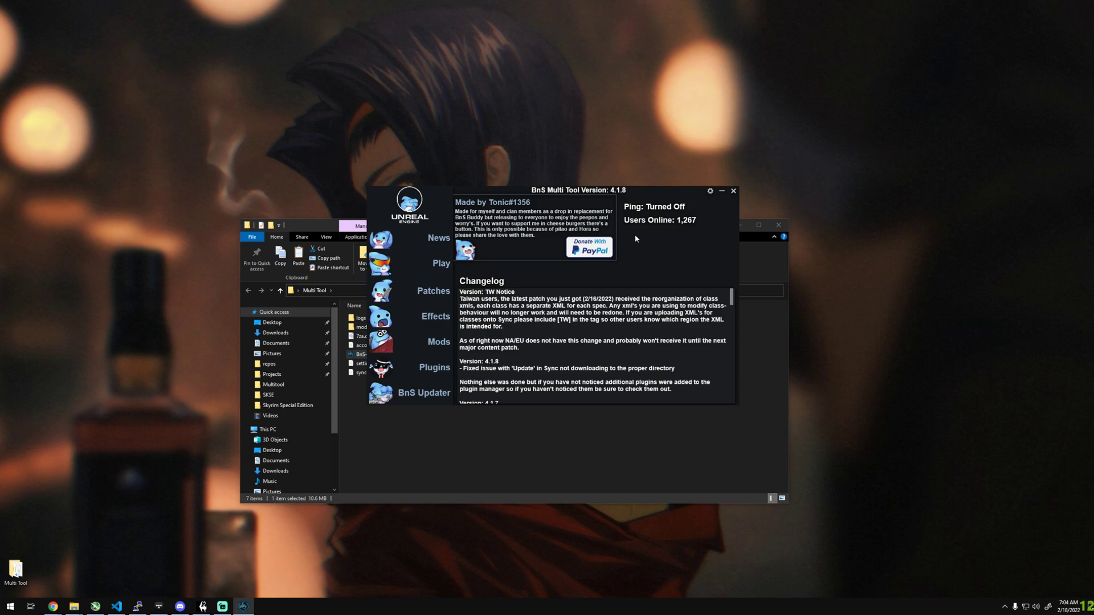
Open Settings, check the Blade & Soul location F:\NCSOFT\BnS_UE4\, then dismiss Settings
left_click(710, 192)
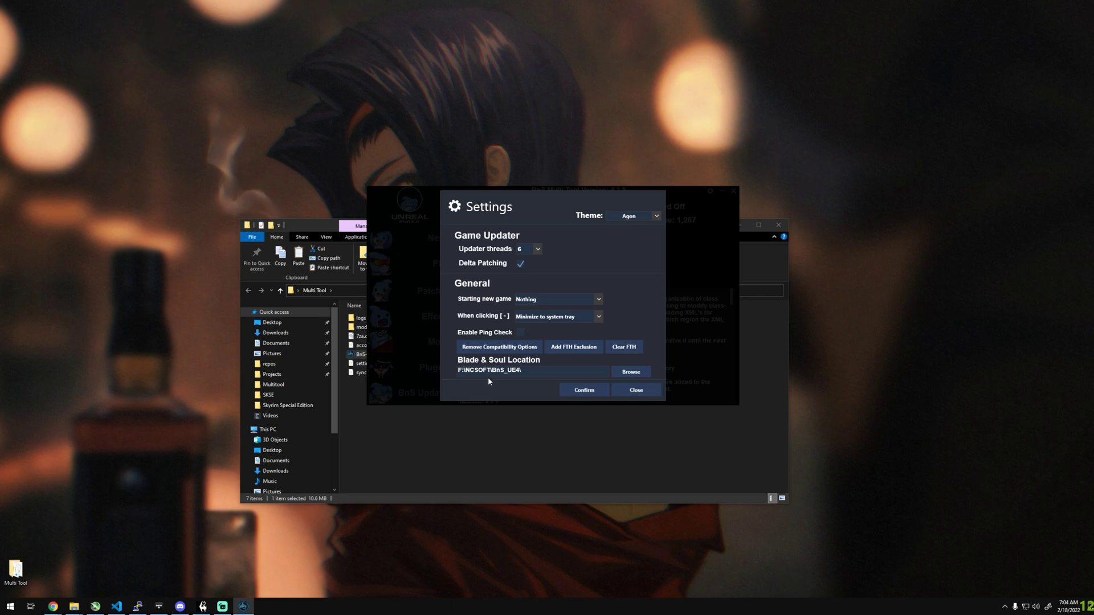
left_click(488, 376)
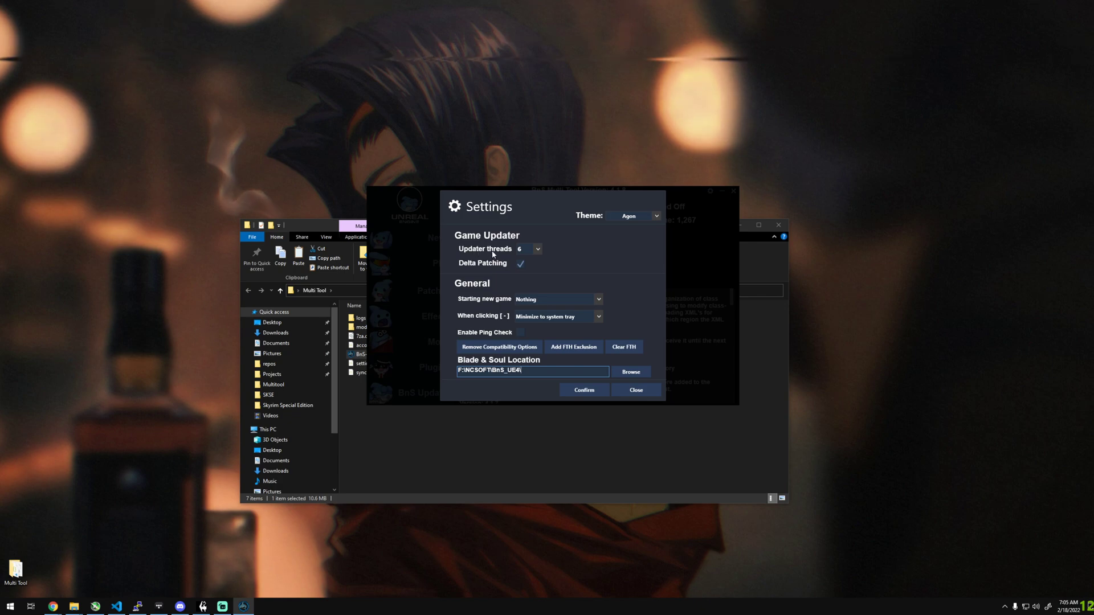
left_click(637, 391)
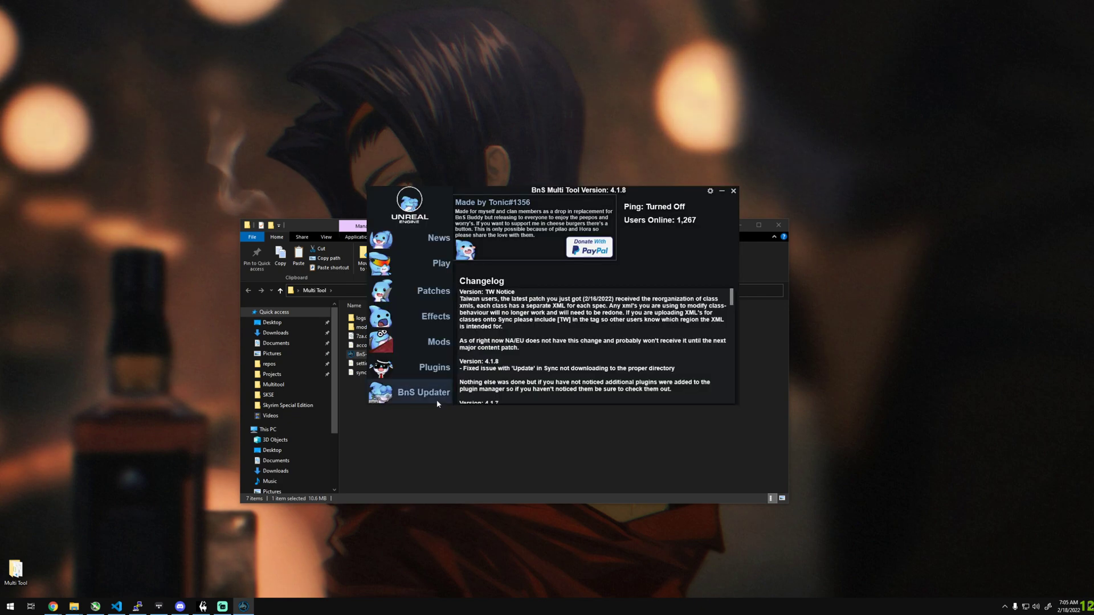
left_click(711, 191)
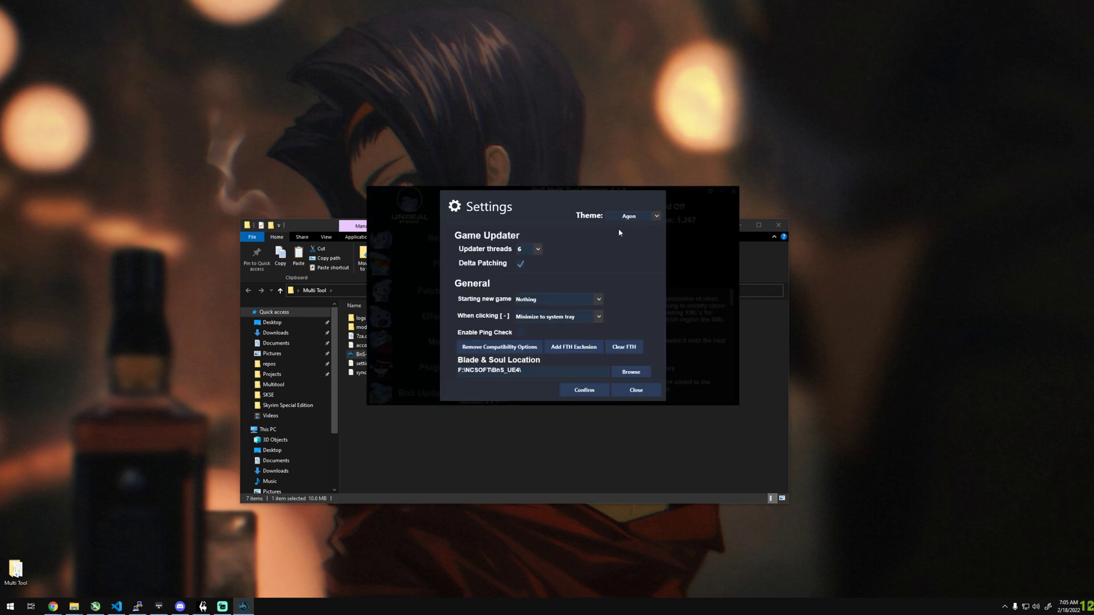
left_click(538, 250)
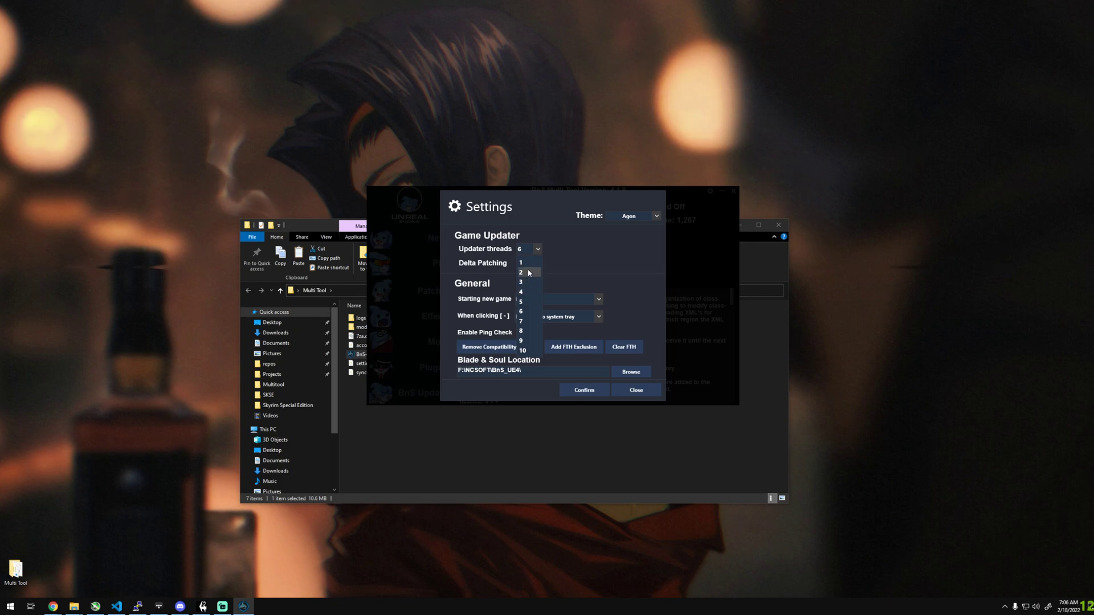
Leave updater threads at 6 and confirm Settings, returning to the changelog
left_click(578, 249)
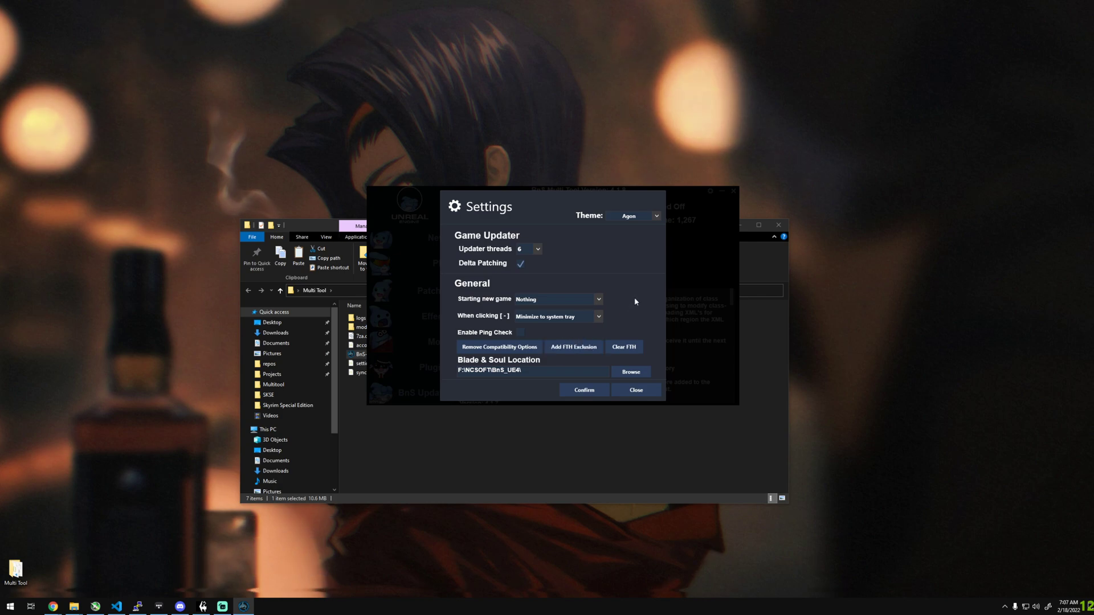
left_click(603, 392)
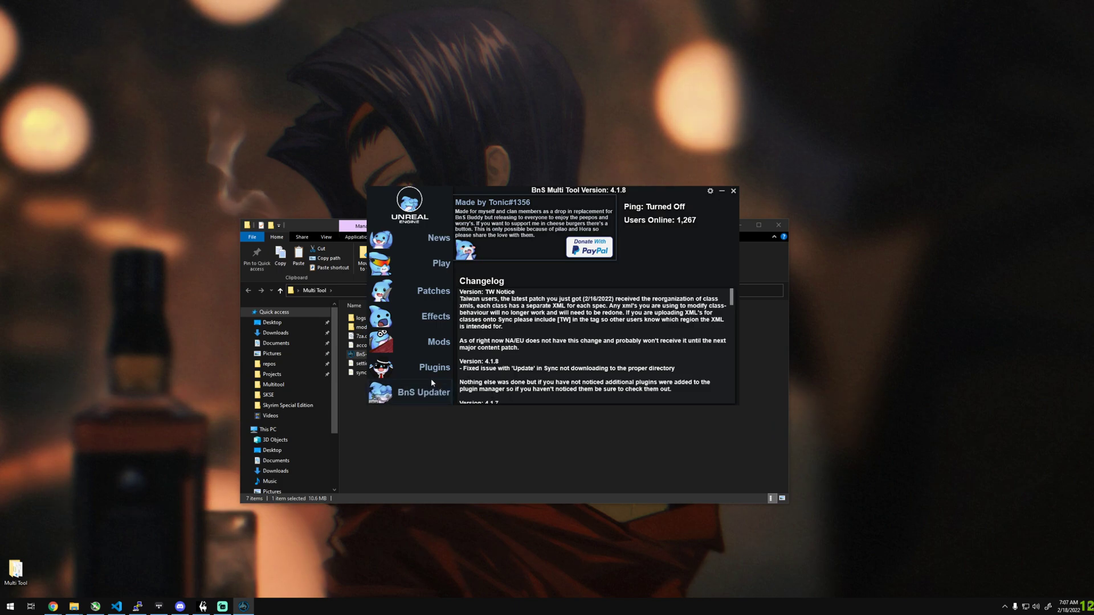
Show the Plugins page listing Loader3, Gameguard Bypass, BNS Patch and Login Helper
left_click(431, 369)
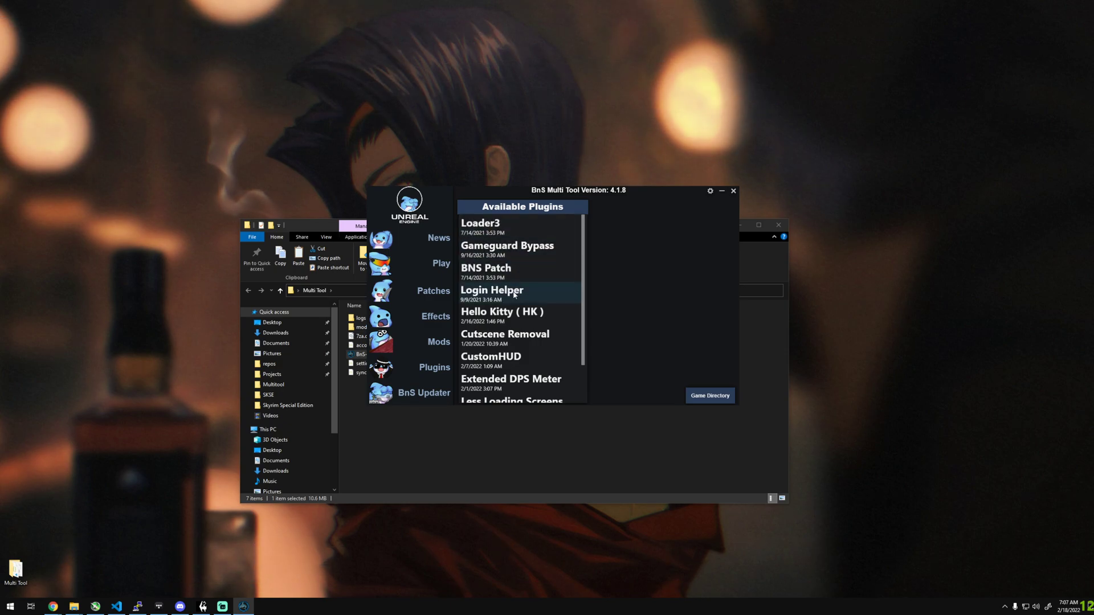
Select and install each plugin in turn: Loader3, Gameguard Bypass, BNS Patch, Login Helper
left_click(513, 226)
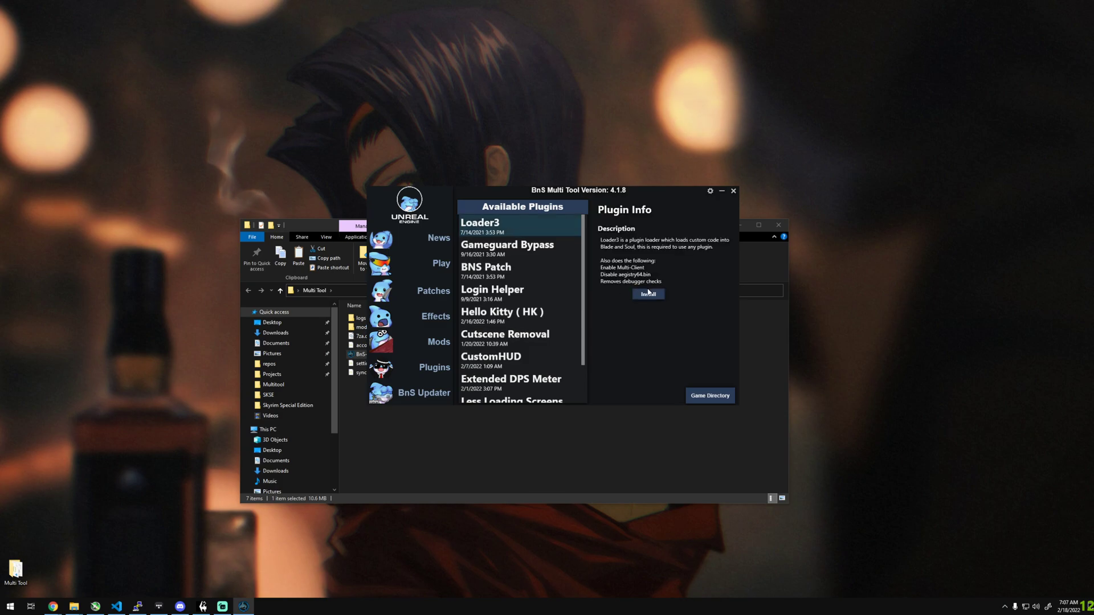
left_click(648, 294)
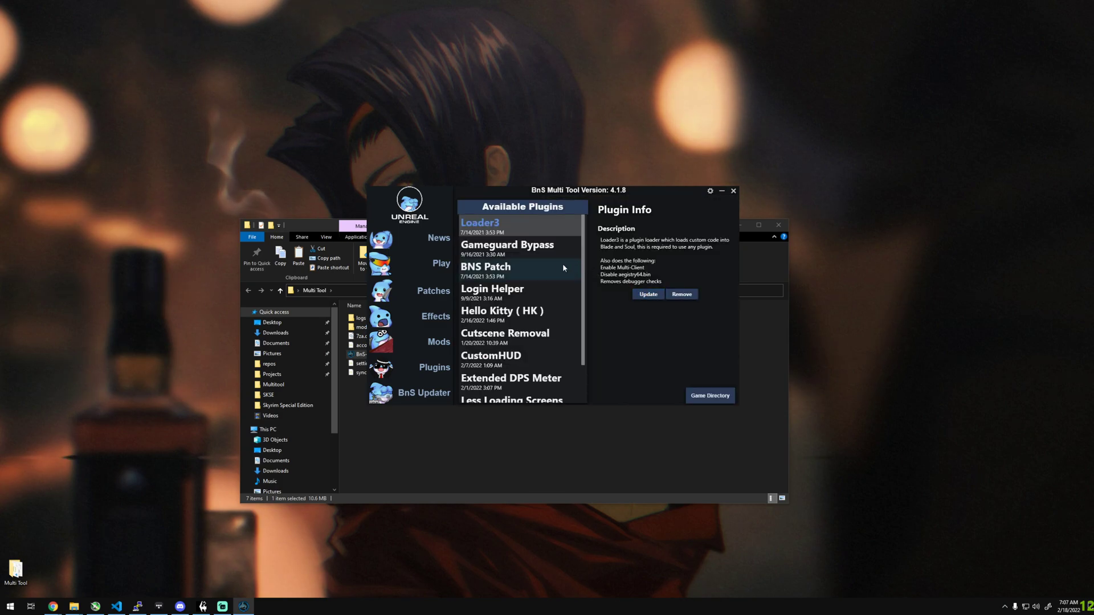
left_click(508, 245)
left_click(643, 258)
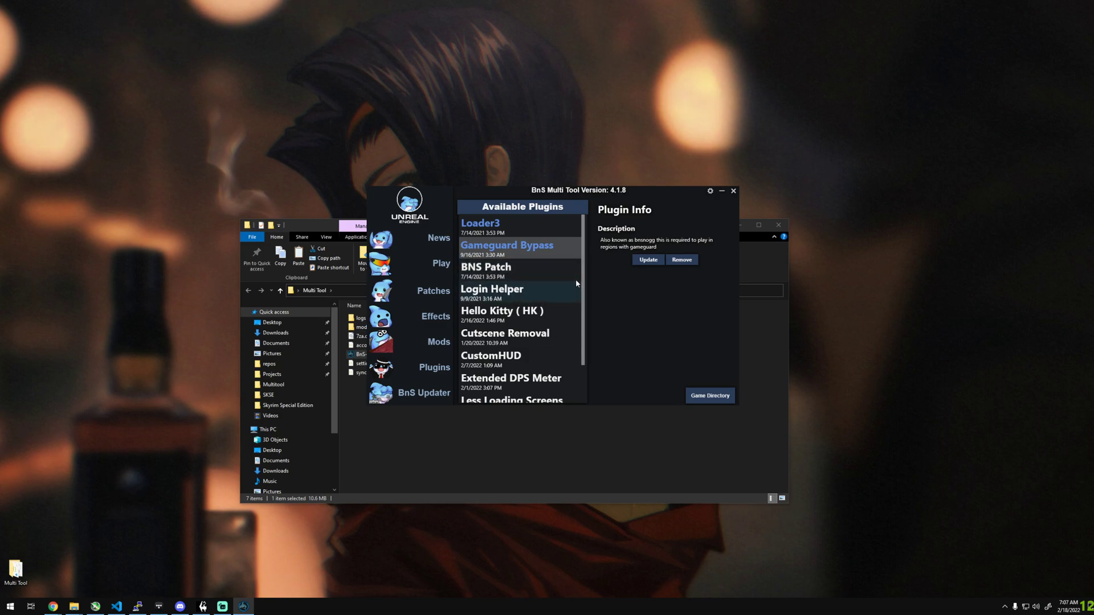
left_click(549, 270)
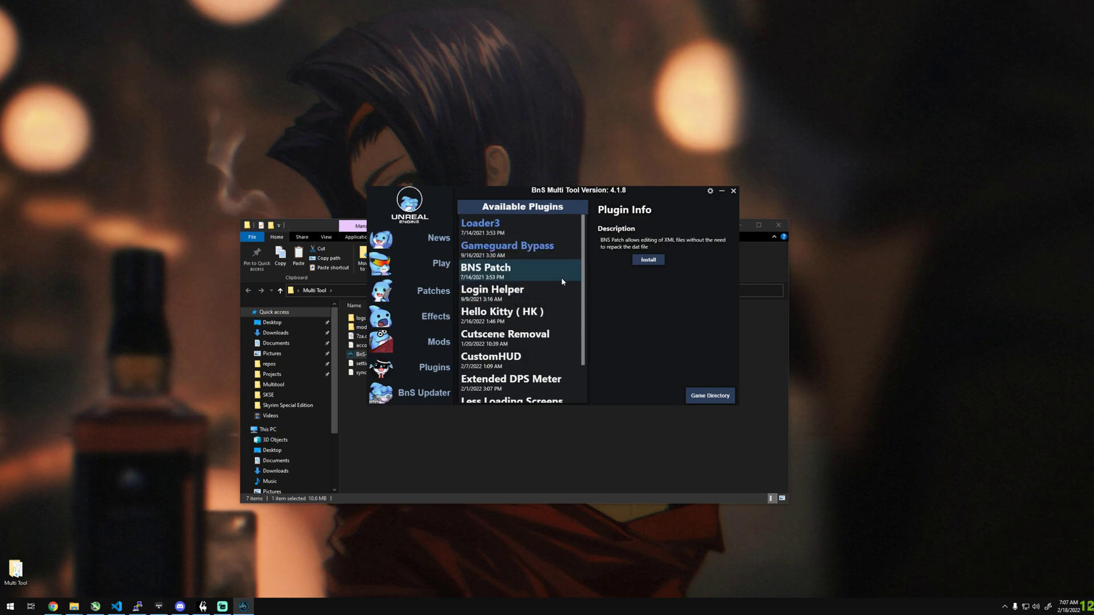
left_click(647, 259)
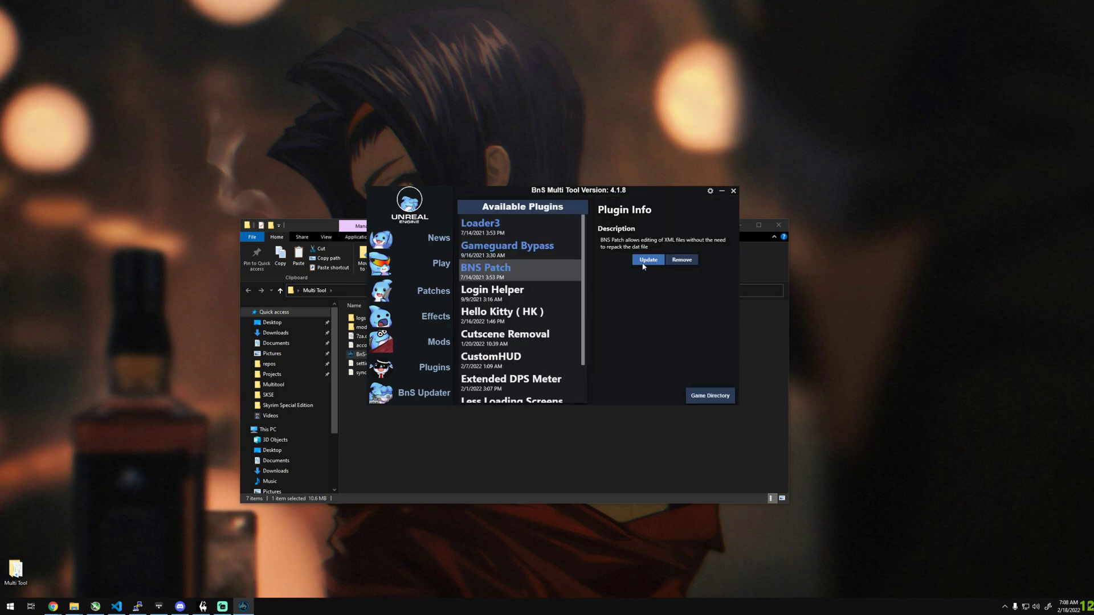
left_click(514, 293)
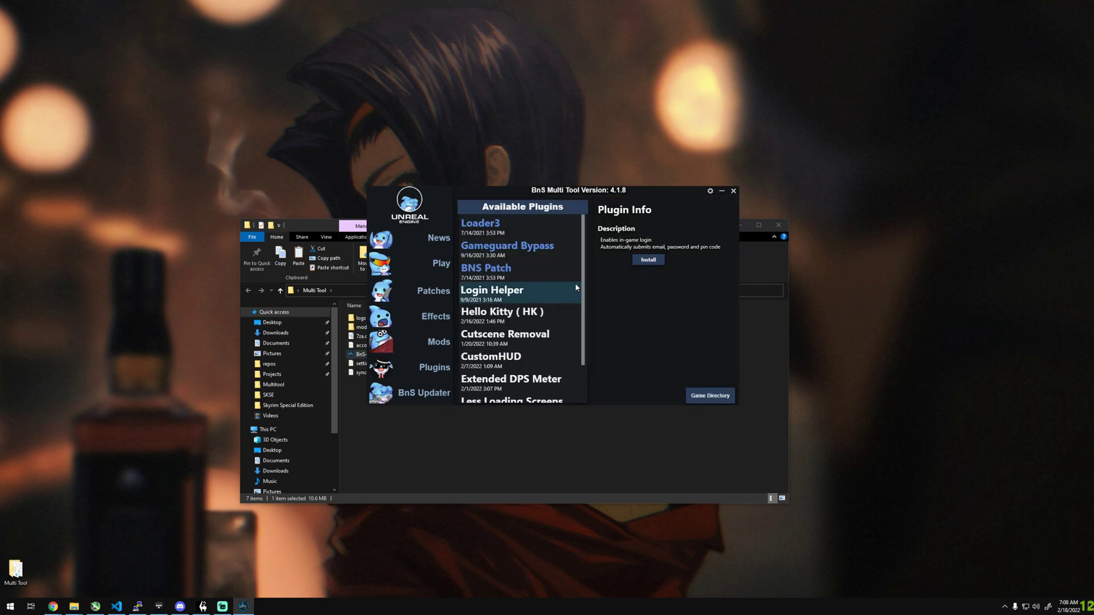
left_click(647, 261)
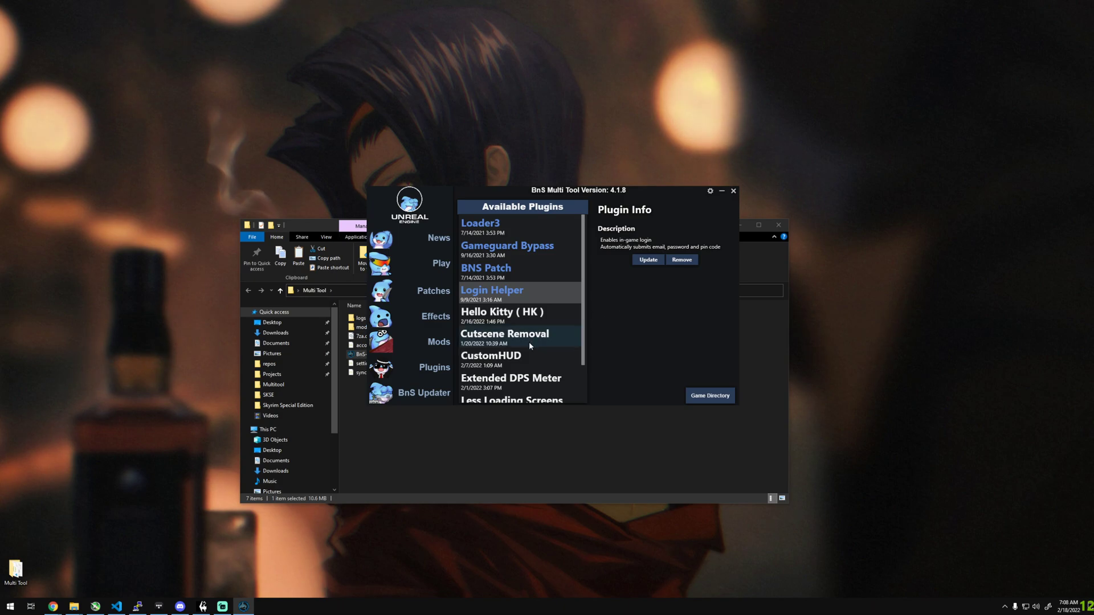
scroll(525, 316, "down", 2)
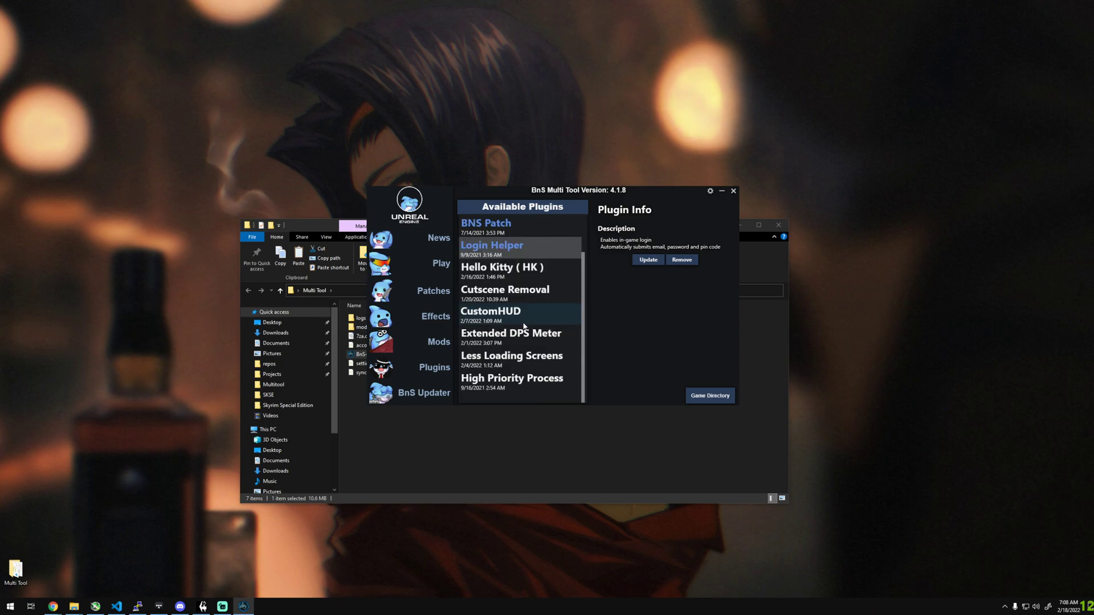
Select Hello Kitty ( HK ) in the plugin list and install it
left_click(527, 275)
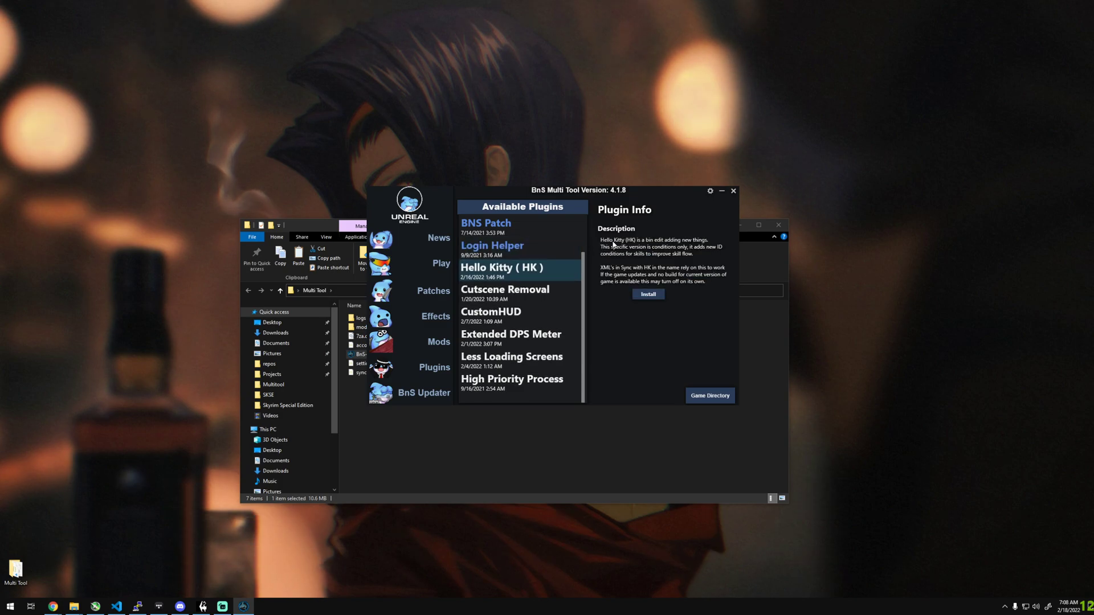
left_click(648, 296)
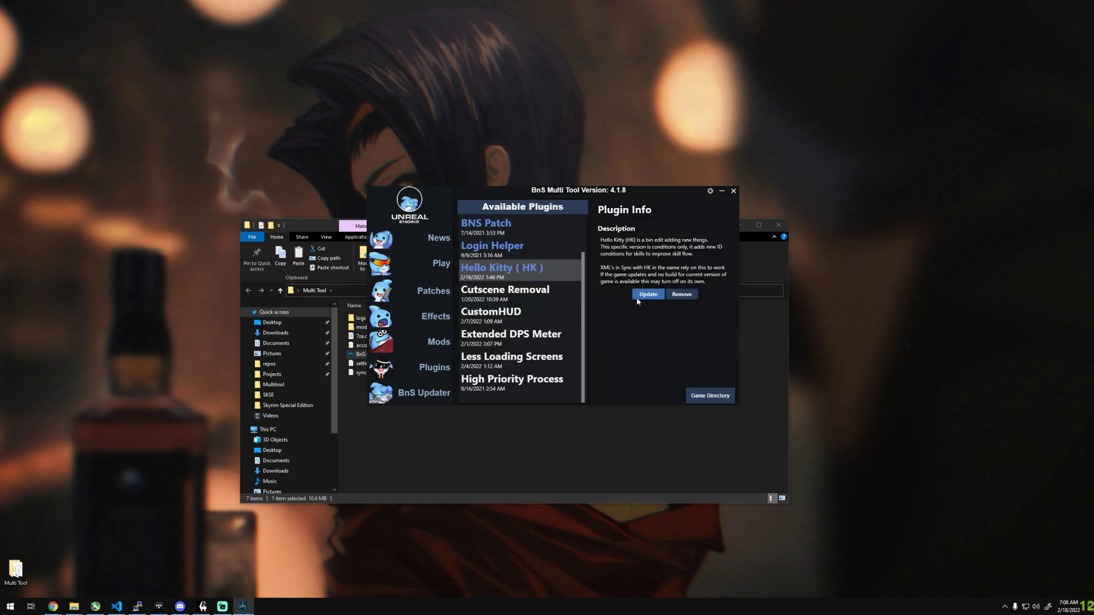
Install Cutscene Removal, CustomHUD, Less Loading Screens and High Priority Process, then reread the CustomHUD and Hello Kitty descriptions
left_click(513, 293)
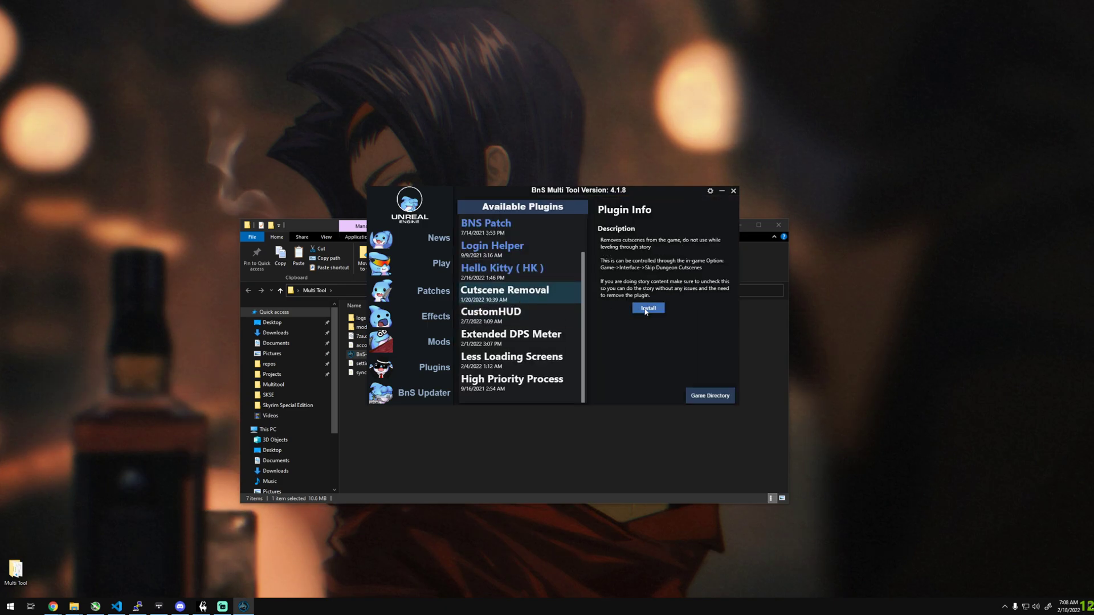
left_click(647, 308)
left_click(491, 312)
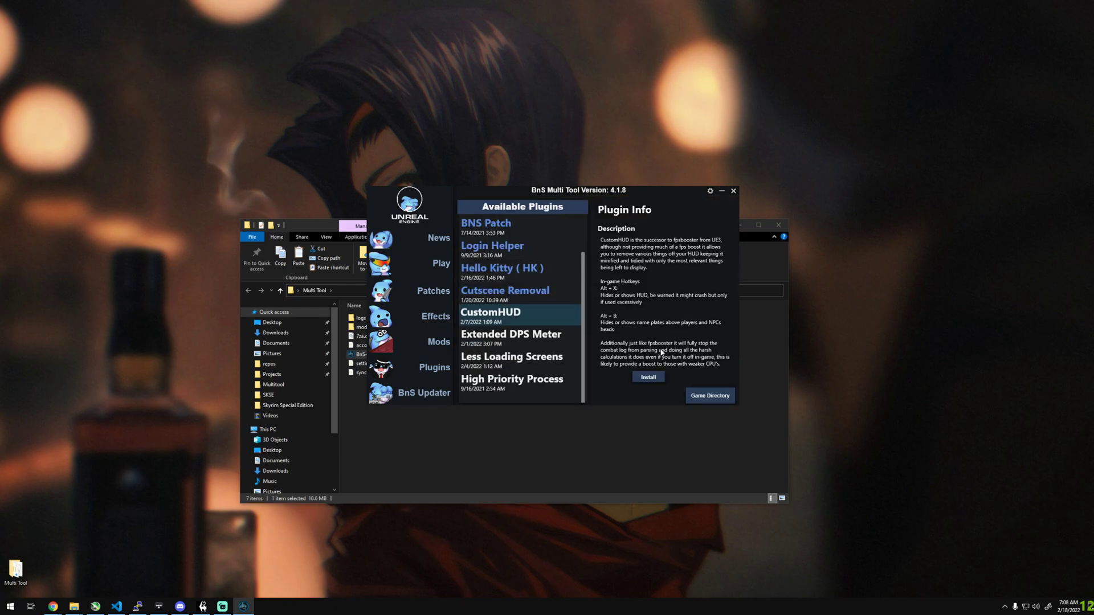
left_click(652, 378)
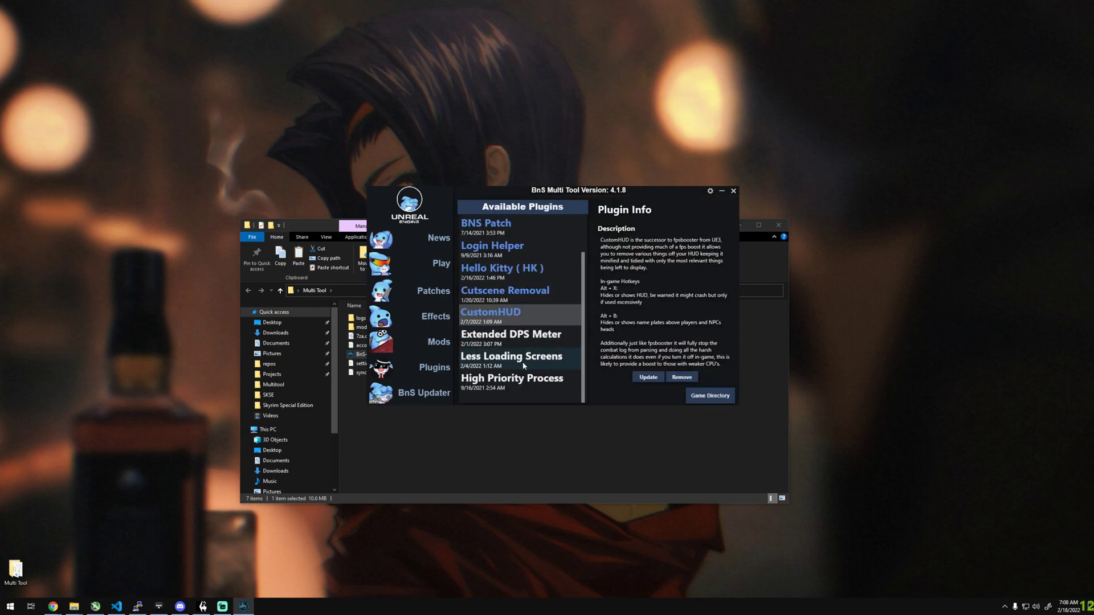
left_click(511, 358)
left_click(644, 261)
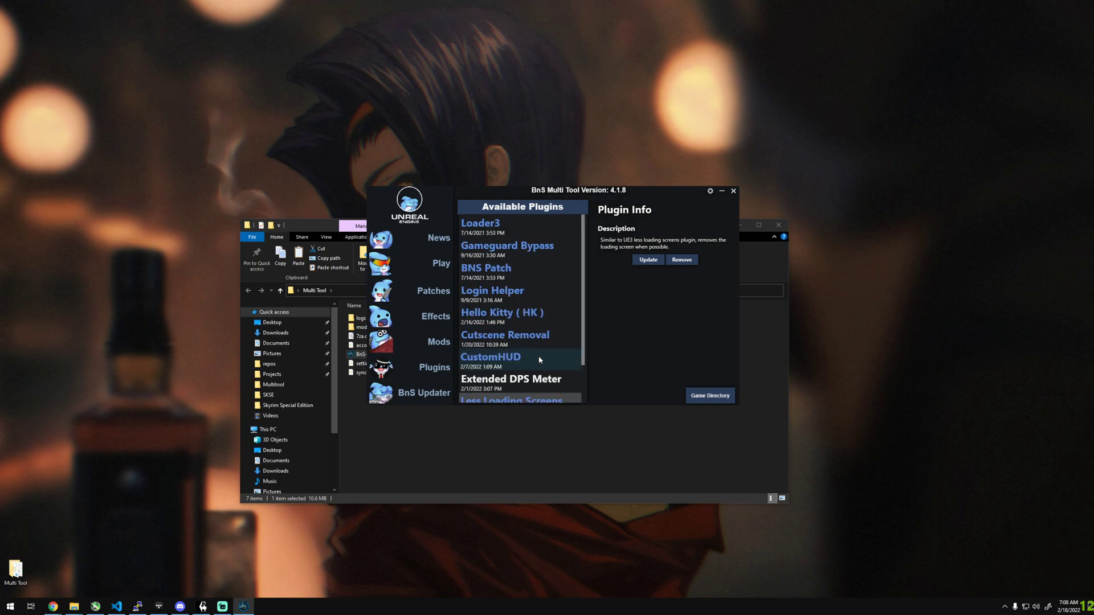
left_click(511, 380)
left_click(648, 253)
left_click(510, 318)
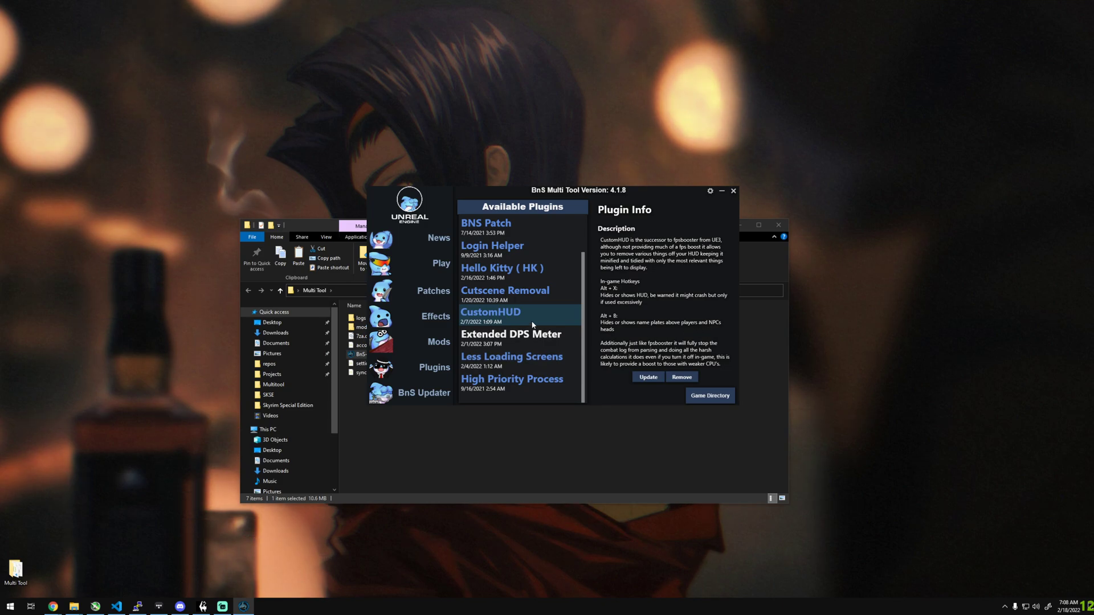
scroll(532, 324, "up", 2)
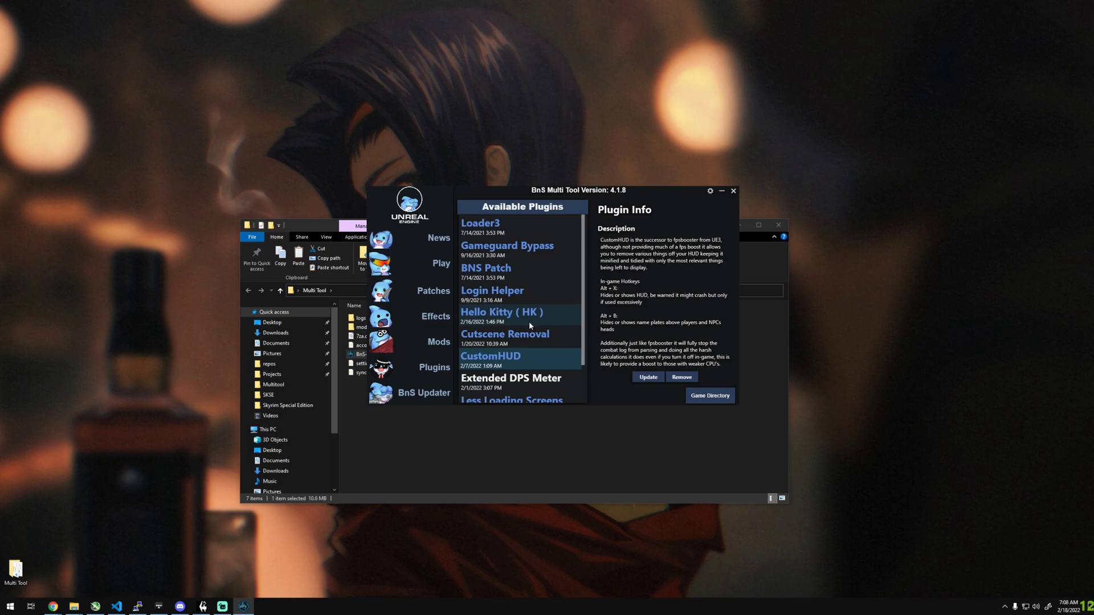
scroll(528, 321, "down", 2)
scroll(522, 334, "up", 2)
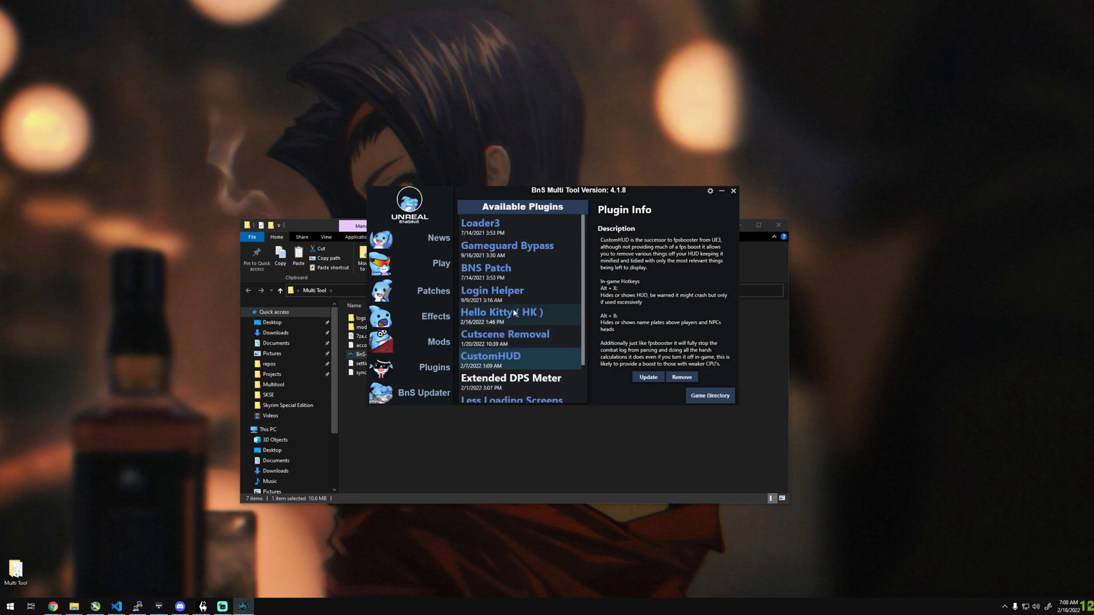
left_click(512, 313)
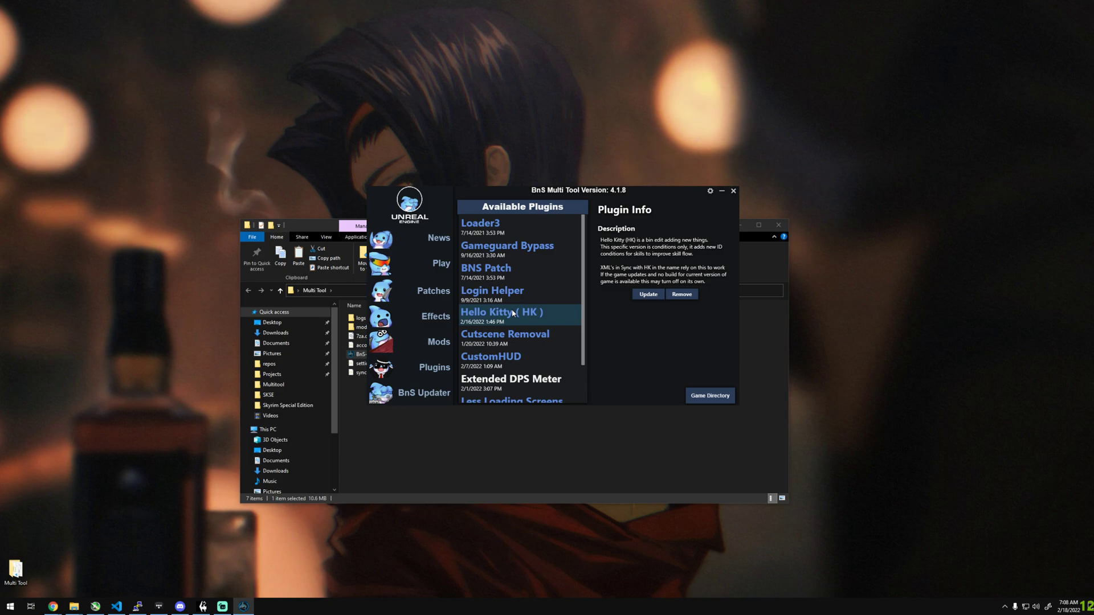
scroll(512, 313, "down", 2)
scroll(513, 313, "up", 2)
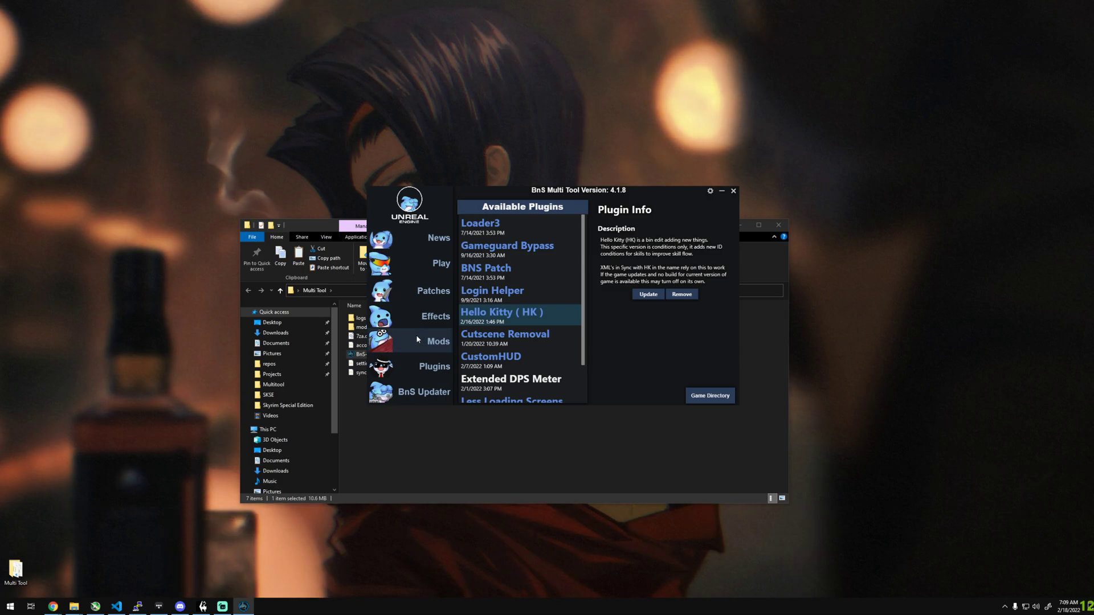
Show the Mods page listing mods such as ayaya, Flat UI and Font
left_click(416, 339)
scroll(529, 305, "down", 3)
scroll(529, 305, "up", 3)
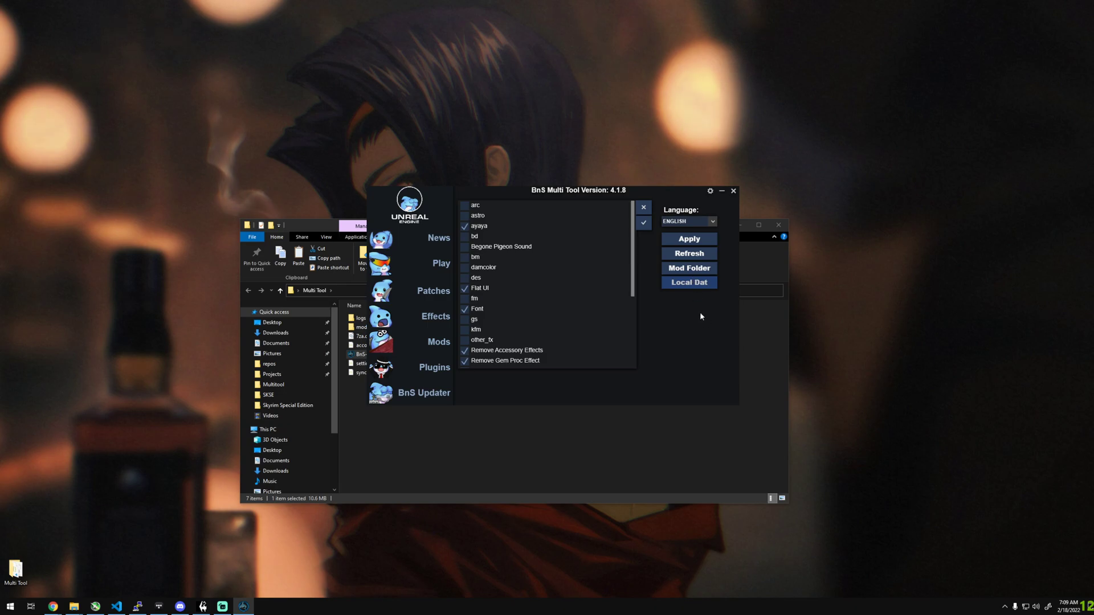
Move the Mods folder window to the upper right and open ayaya, showing ayayaya_p.pak and .sig
left_click(704, 273)
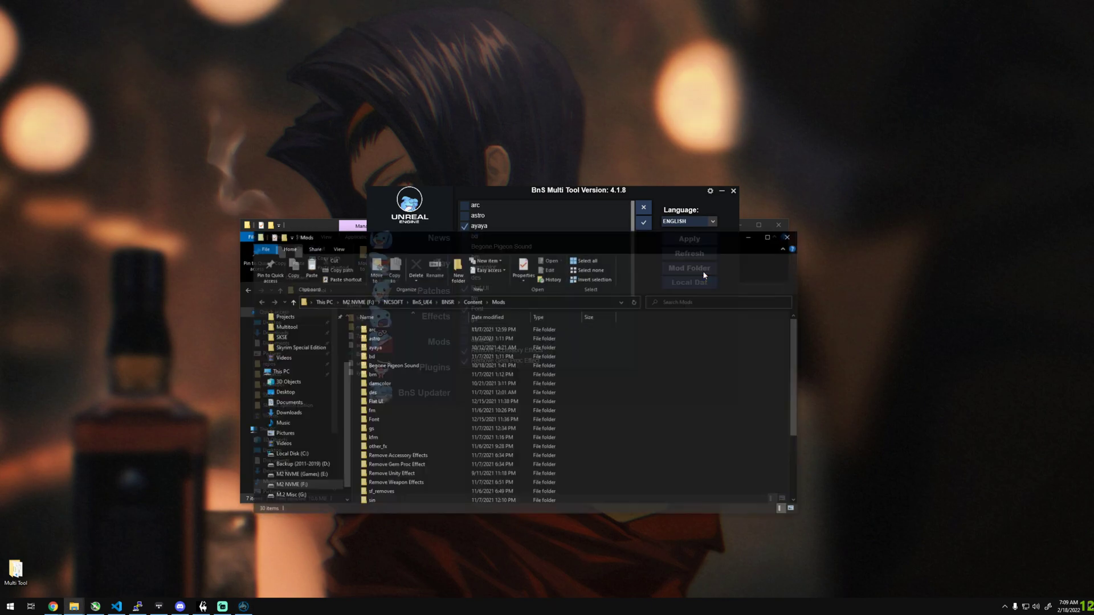
mouse_move(478, 231)
left_mouse_down()
mouse_move(606, 139)
mouse_move(699, 169)
left_mouse_up()
left_click(172, 188)
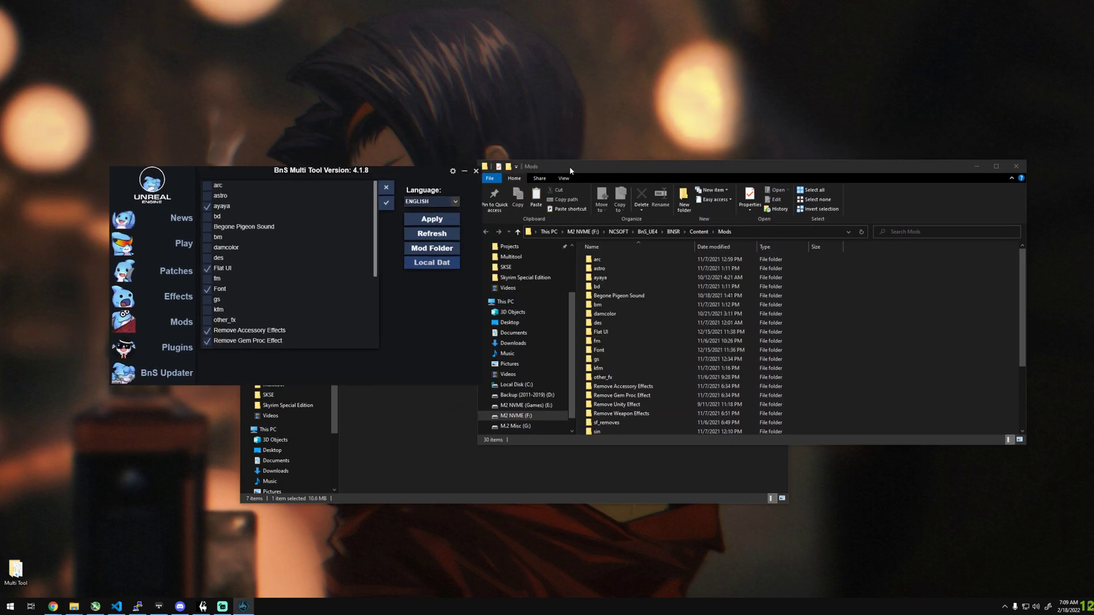
left_click_drag(573, 167, 582, 165)
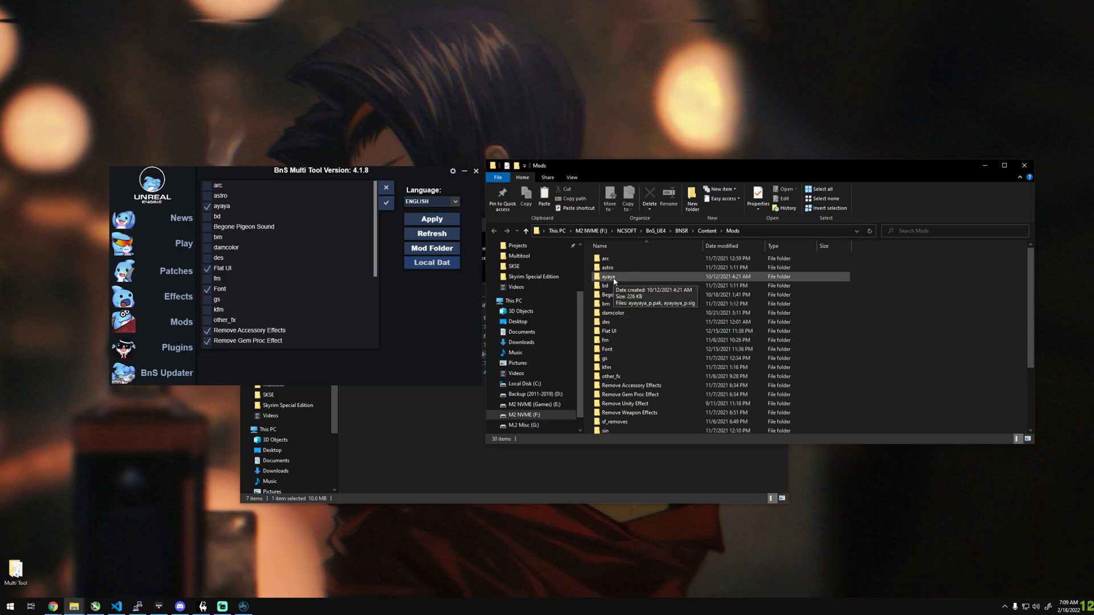
double_click(615, 280)
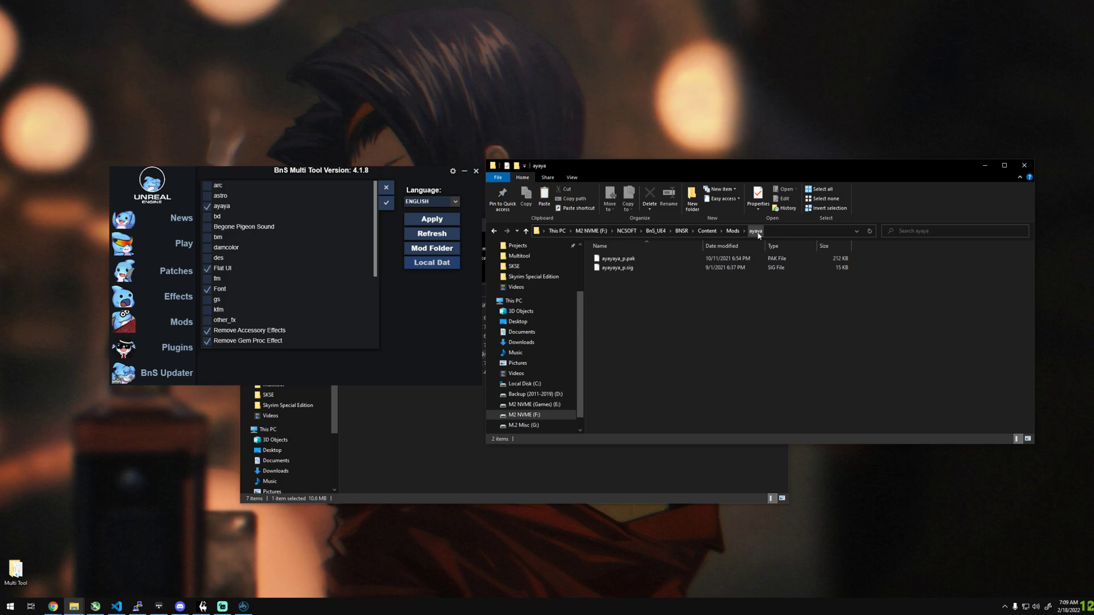
left_click(419, 299)
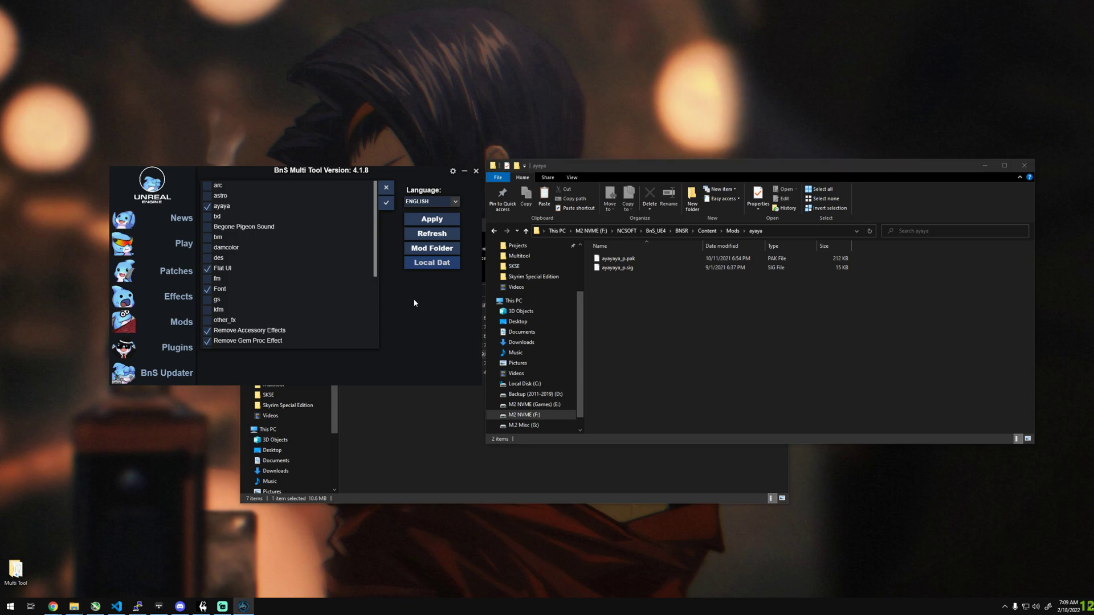
Untick the ayaya mod, toggle bd on and off, and show the Effects page
left_click(208, 208)
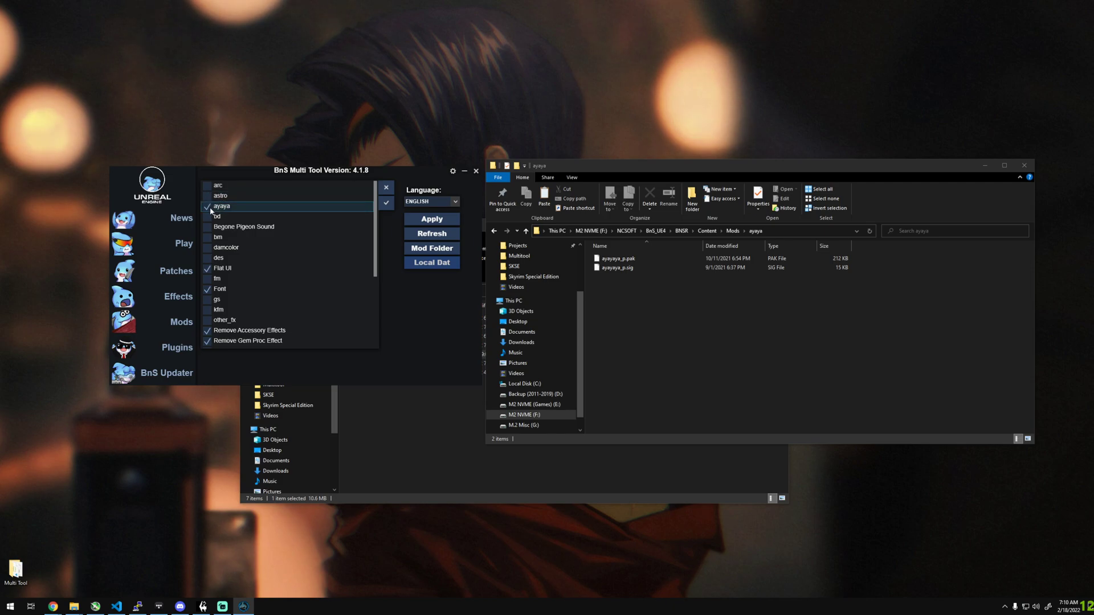
left_click(207, 216)
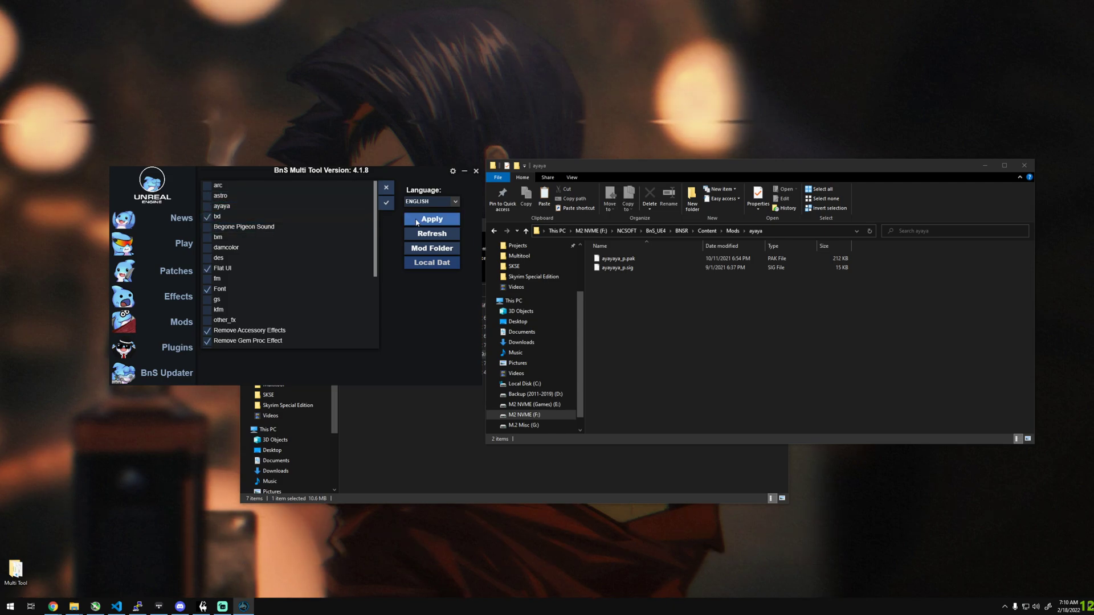
left_click(208, 218)
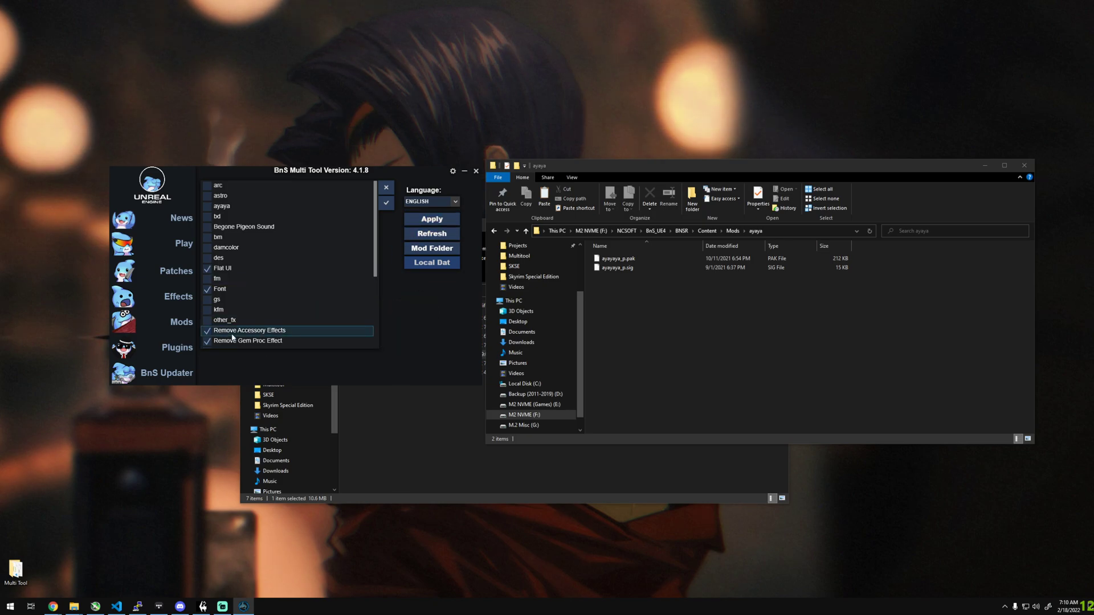
left_click(158, 298)
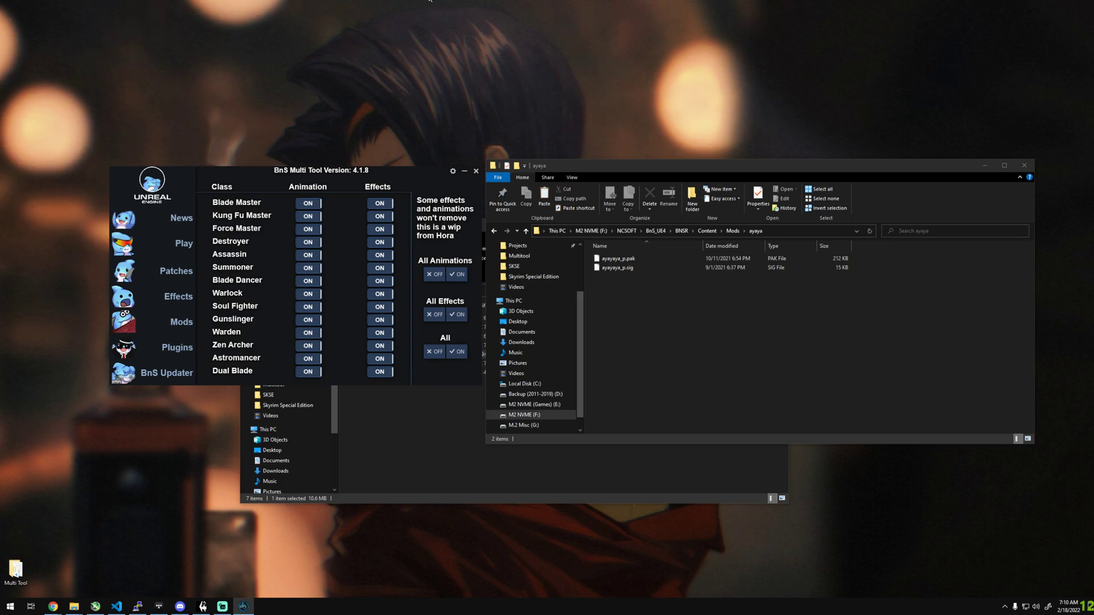
Show the Addons and Patches lists with the tool window placed in front of the mods folder
left_click(176, 271)
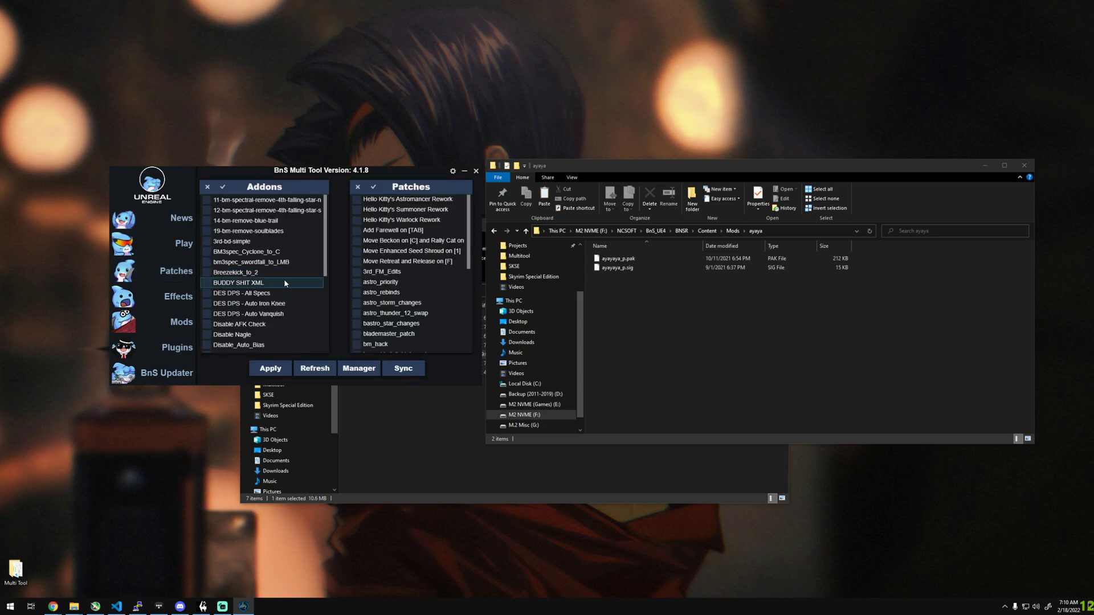
scroll(282, 279, "down", 3)
scroll(282, 280, "up", 3)
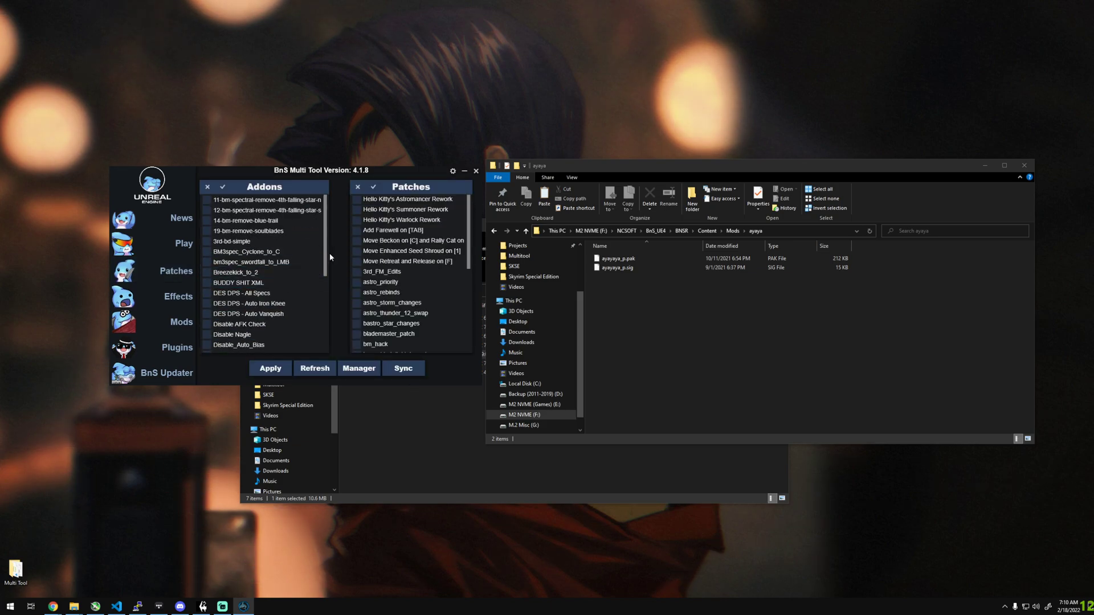
left_click_drag(337, 248, 472, 246)
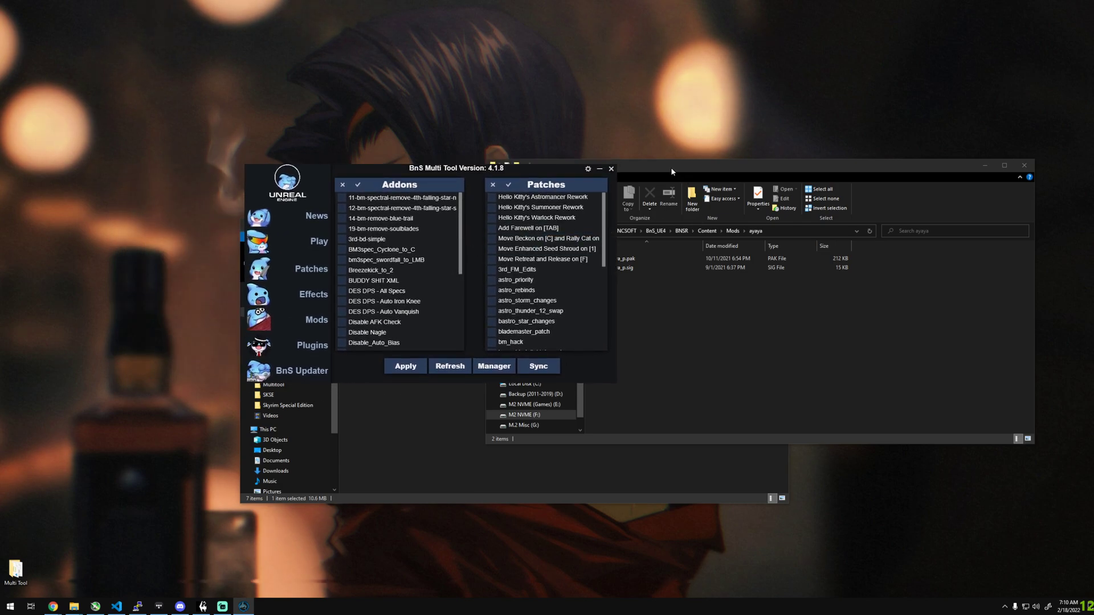
left_click_drag(672, 166, 716, 172)
left_click(462, 178)
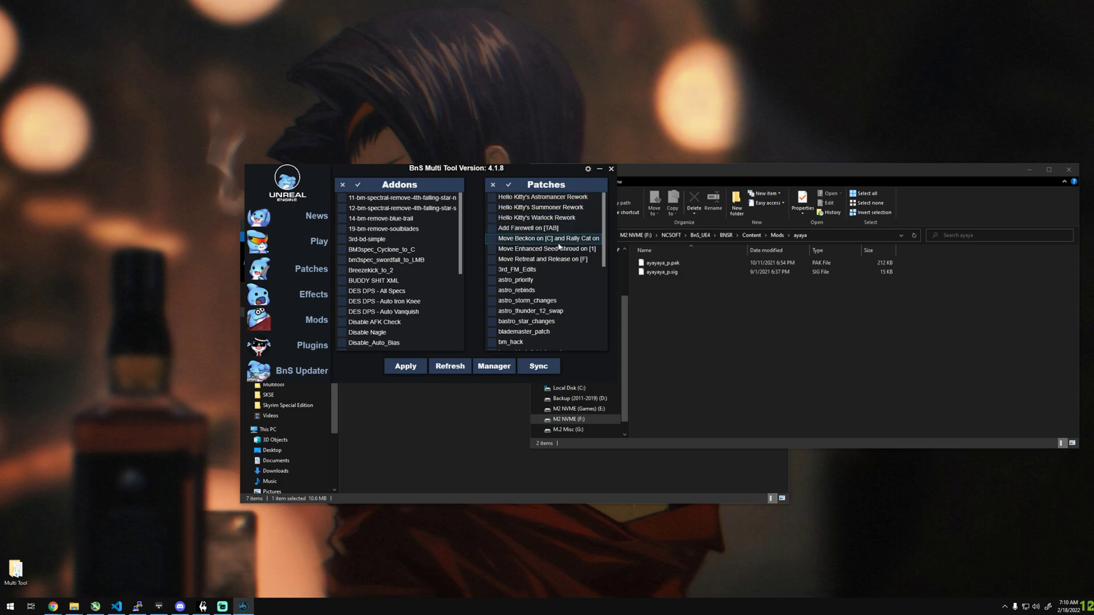
left_click(729, 365)
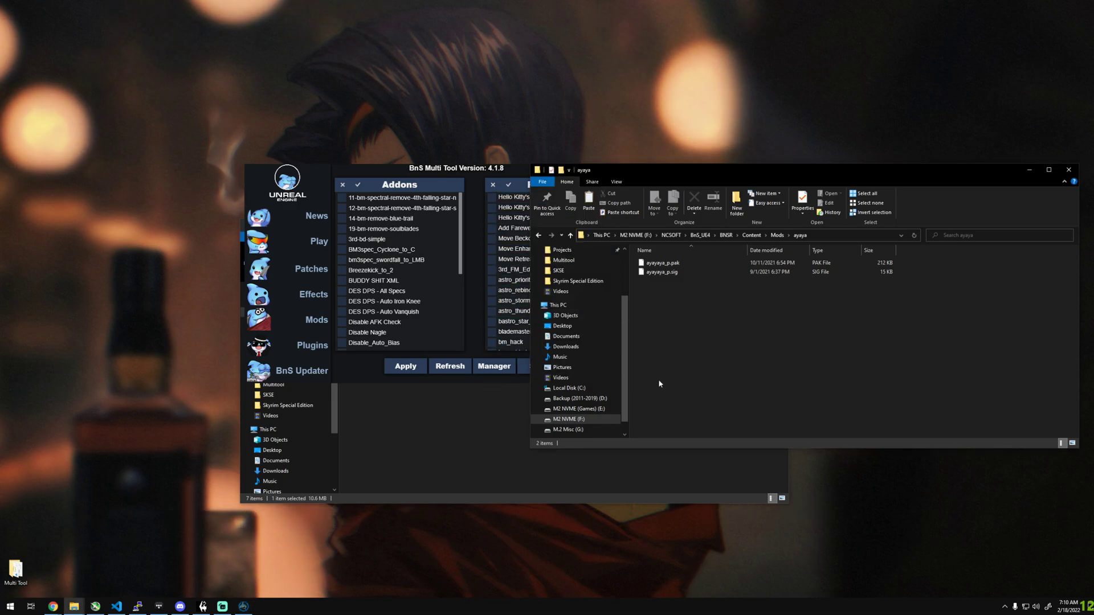
left_click(476, 324)
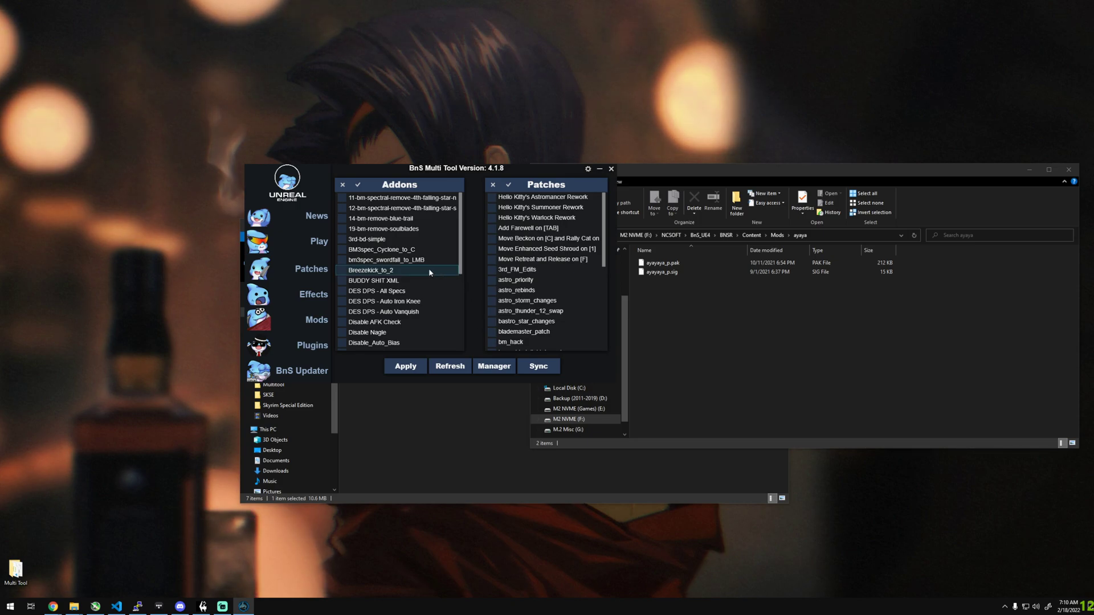
Open the manager folder, select astro_priority.xml, then refresh the tool's addon and patch lists
left_click(494, 366)
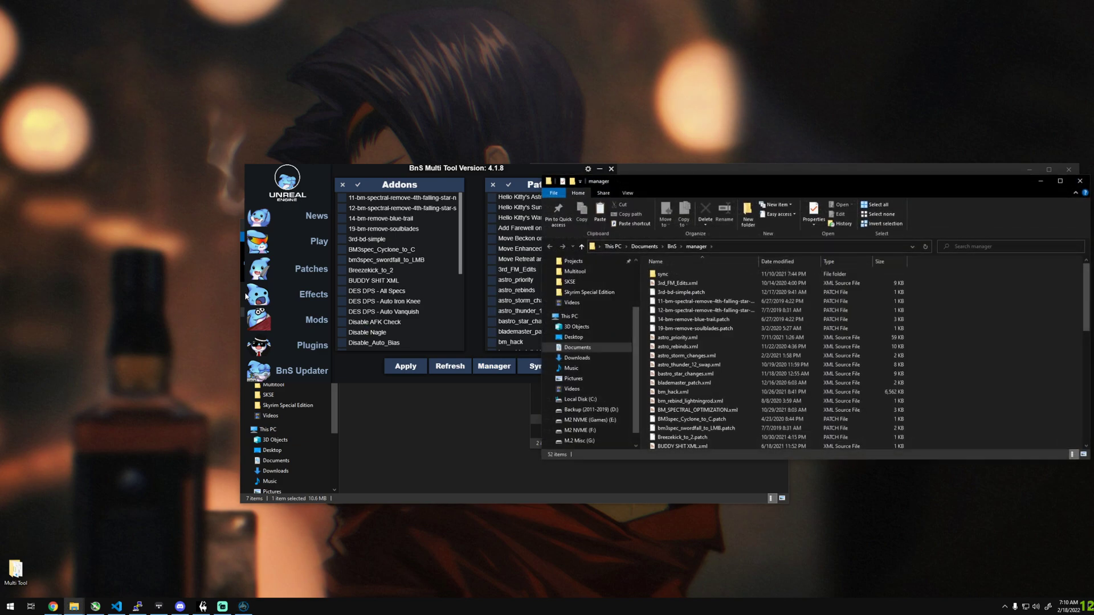
left_click_drag(733, 182, 672, 32)
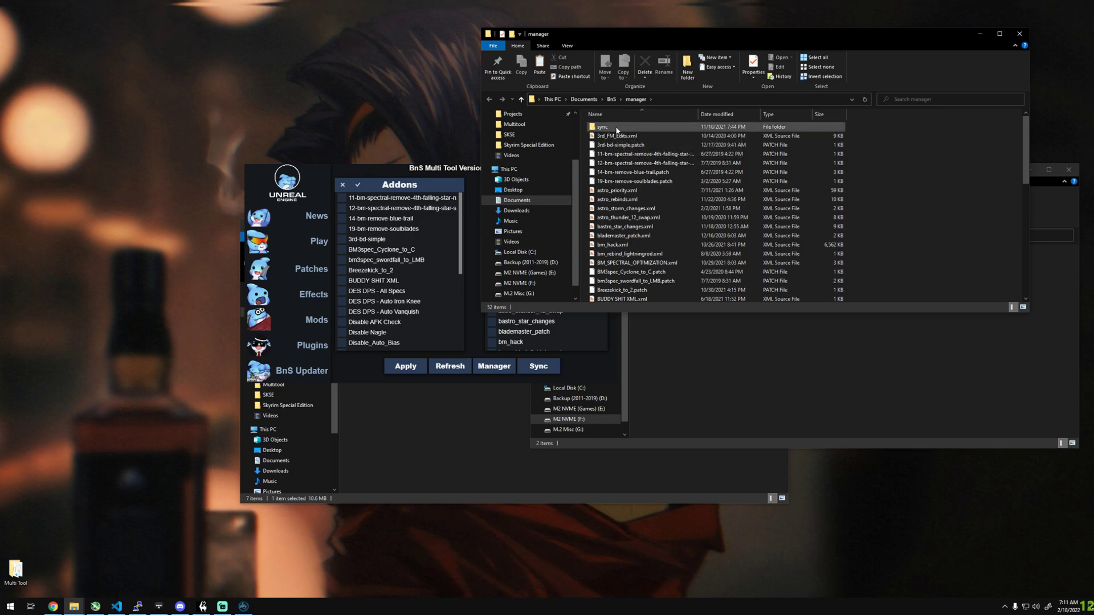
left_click(626, 190)
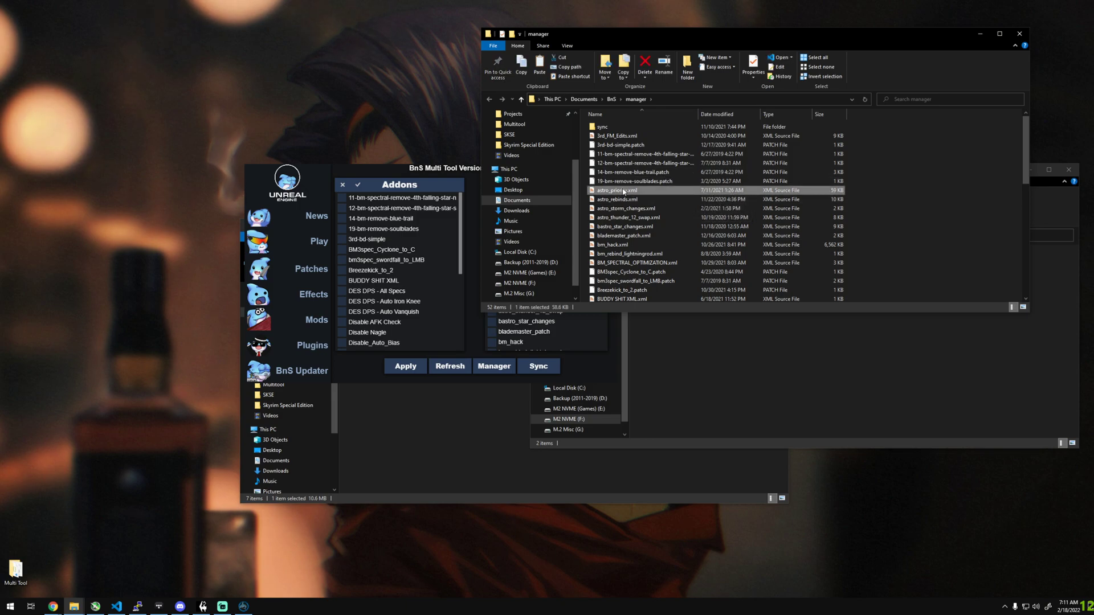
scroll(629, 254, "down", 4)
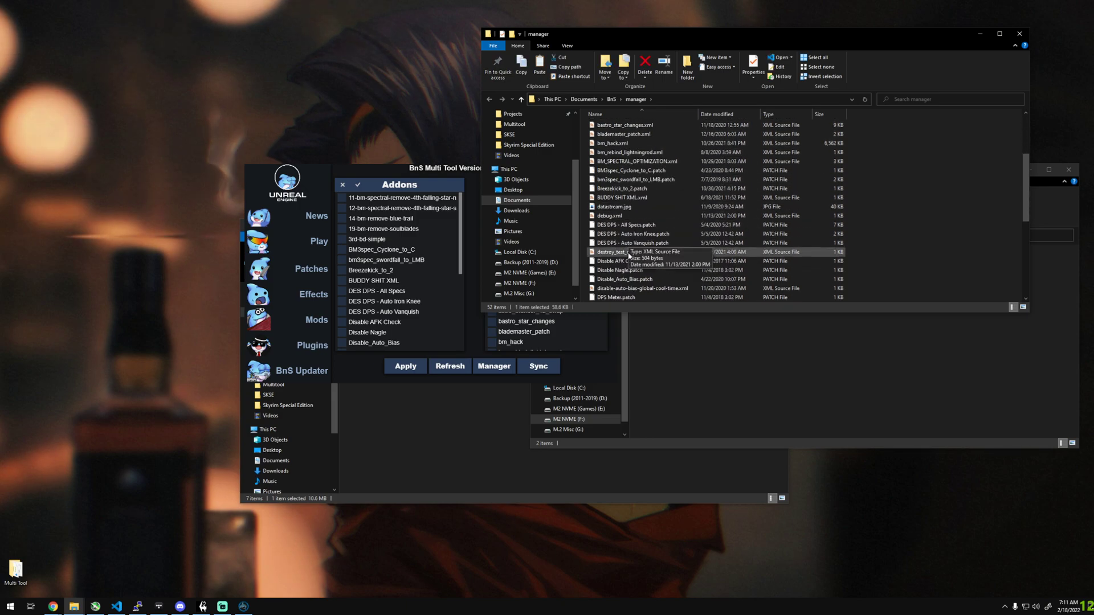
scroll(628, 254, "down", 6)
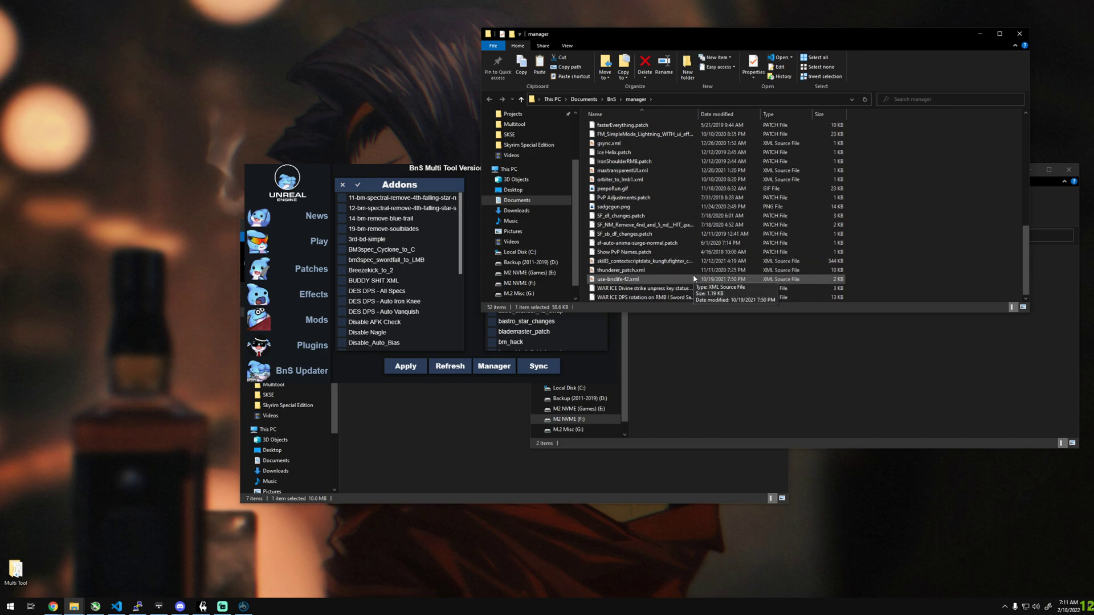
scroll(693, 275, "up", 10)
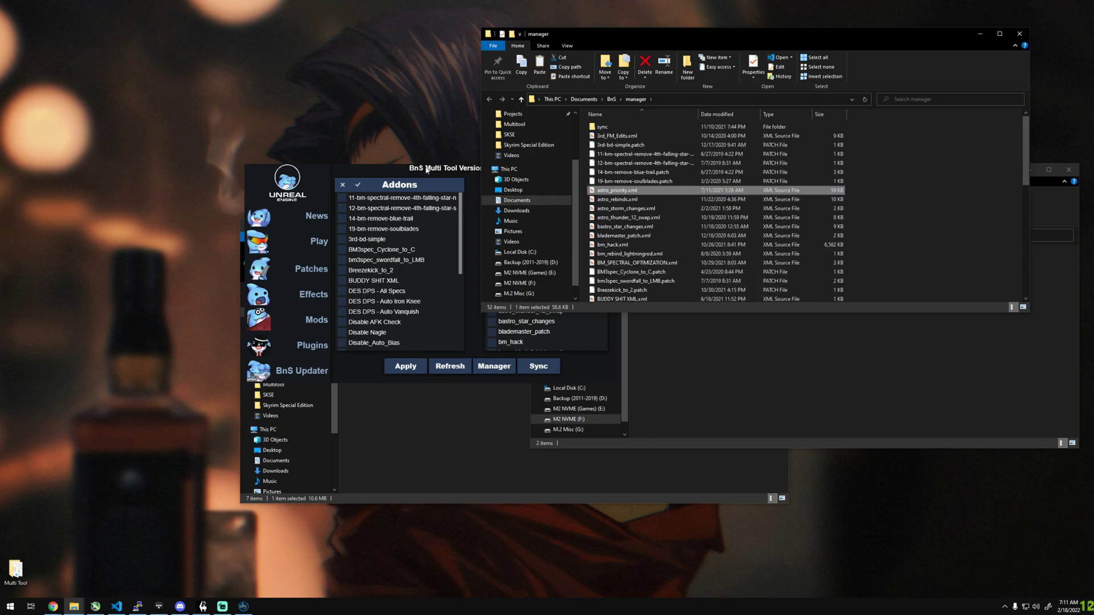
left_click(428, 169)
left_click(450, 366)
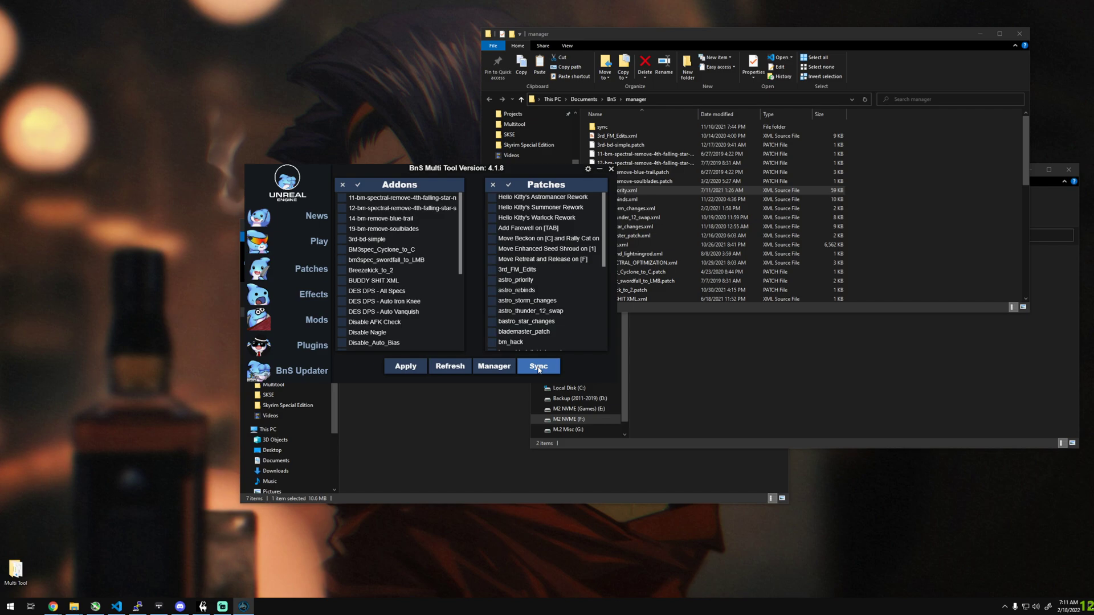
Sync the online shared list and view the Torrent beam to lmb entry's details
left_click(539, 369)
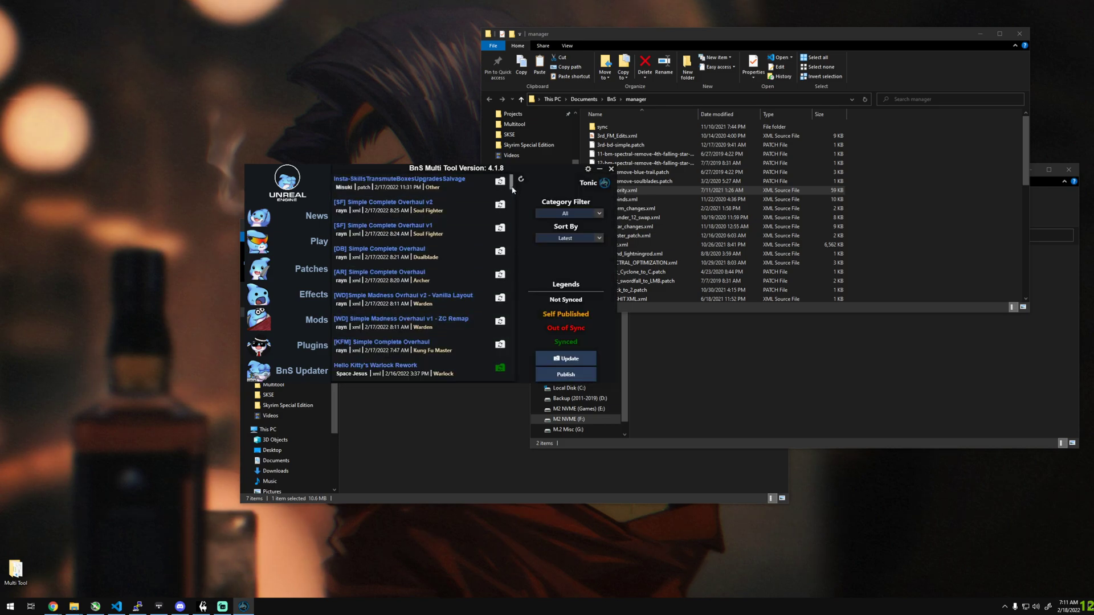
scroll(428, 273, "down", 5)
scroll(436, 282, "down", 3)
scroll(436, 282, "down", 4)
scroll(435, 283, "down", 4)
scroll(435, 282, "down", 4)
scroll(434, 282, "down", 3)
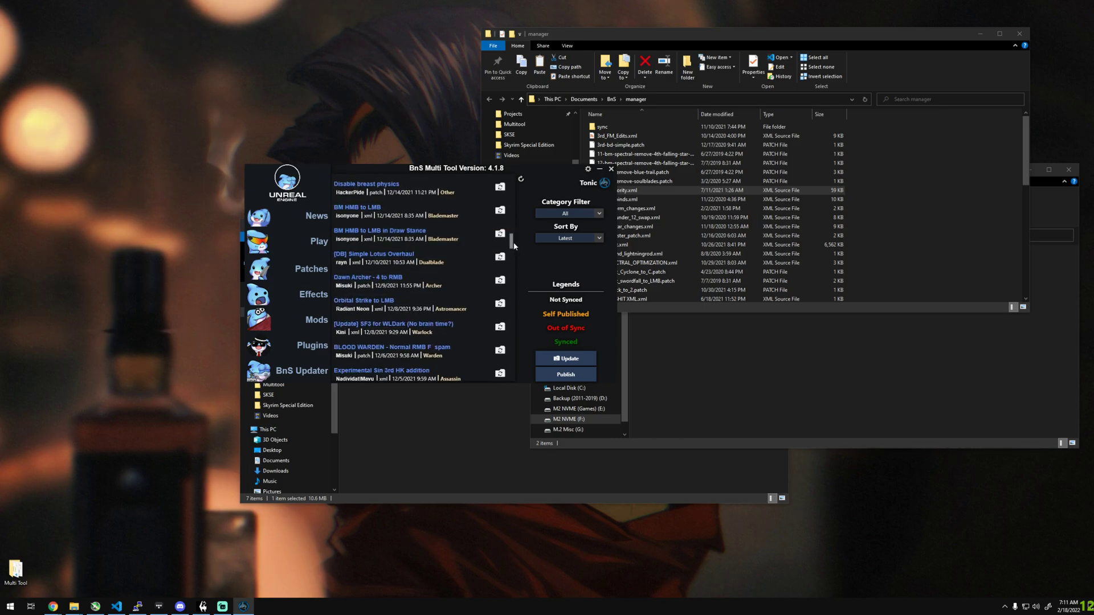
mouse_move(513, 243)
left_mouse_down()
mouse_move(514, 274)
mouse_move(548, 237)
mouse_move(536, 379)
mouse_move(537, 256)
left_mouse_up()
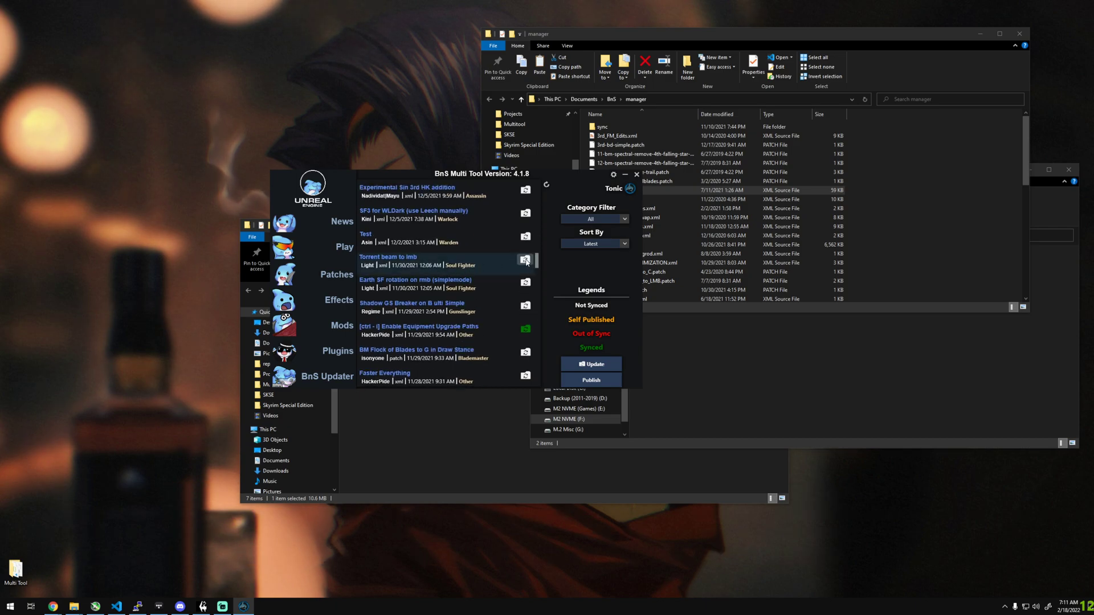
left_click(459, 262)
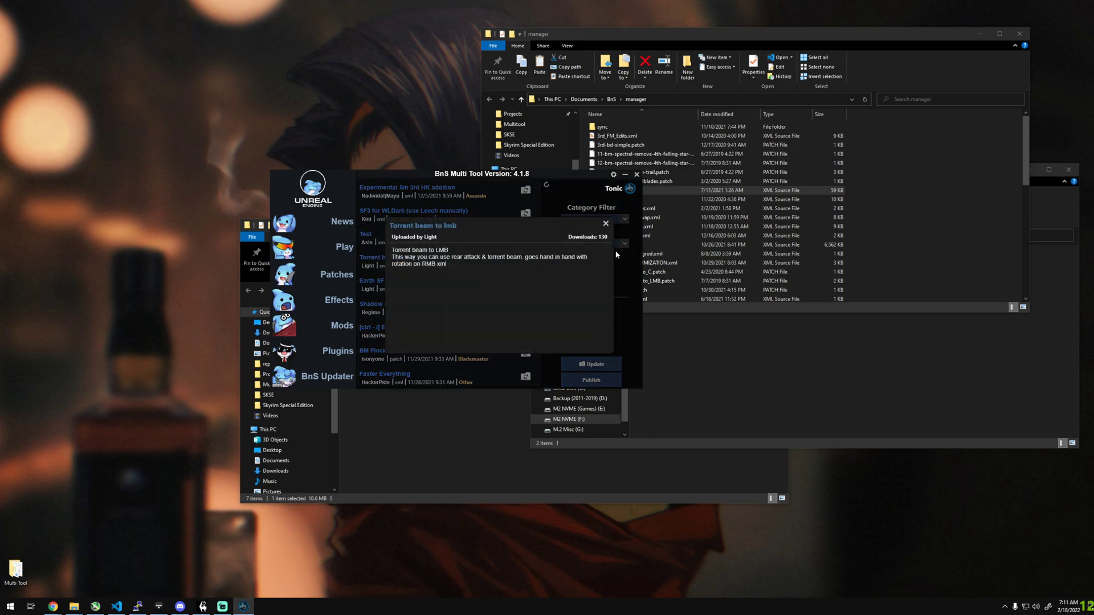
left_click(608, 224)
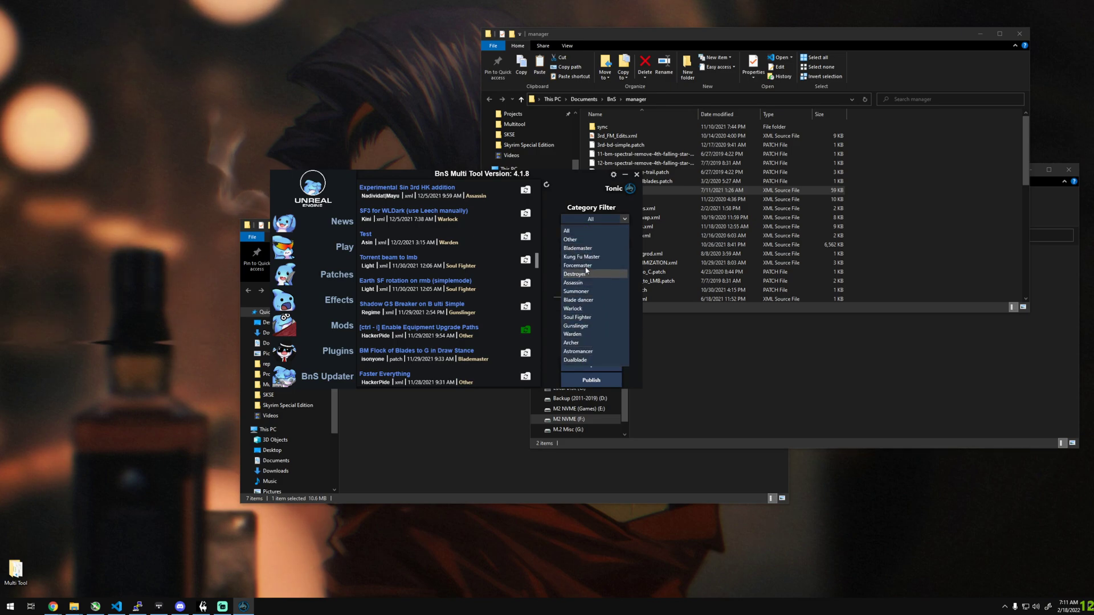
left_click(591, 224)
Sort the list by Most Downloaded and check the [KFM] Simple Complete Overhaul details
left_click(594, 245)
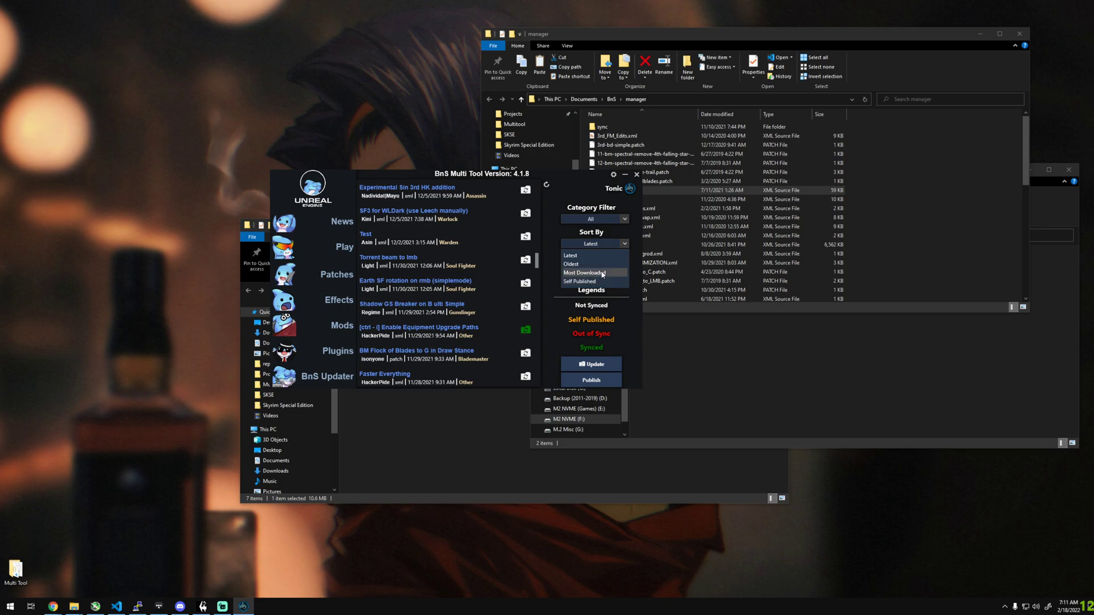
left_click(602, 274)
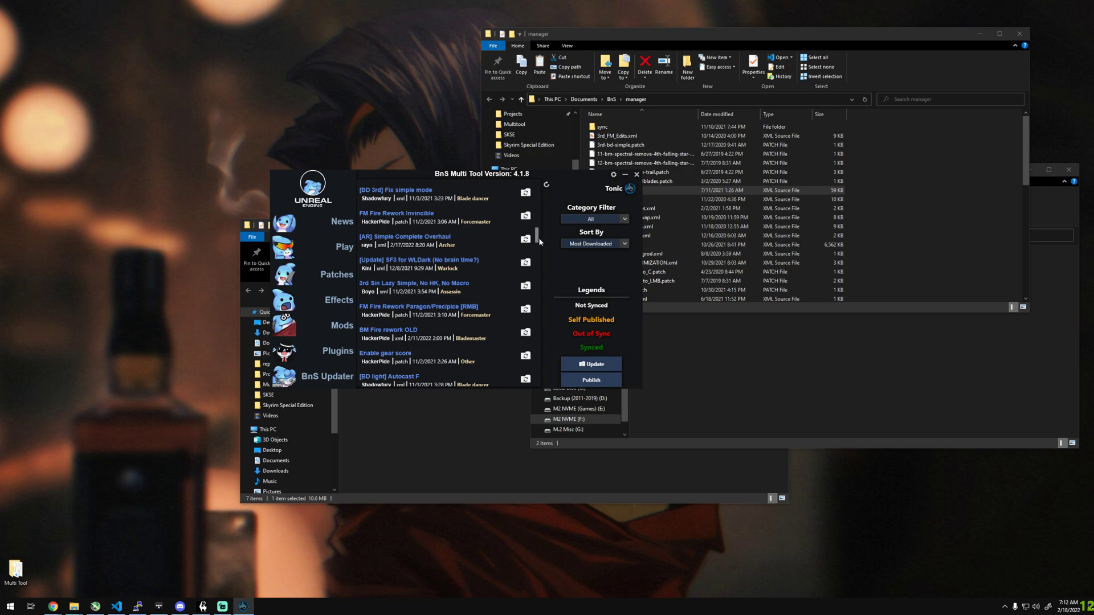
left_click_drag(539, 248, 538, 184)
left_click(452, 193)
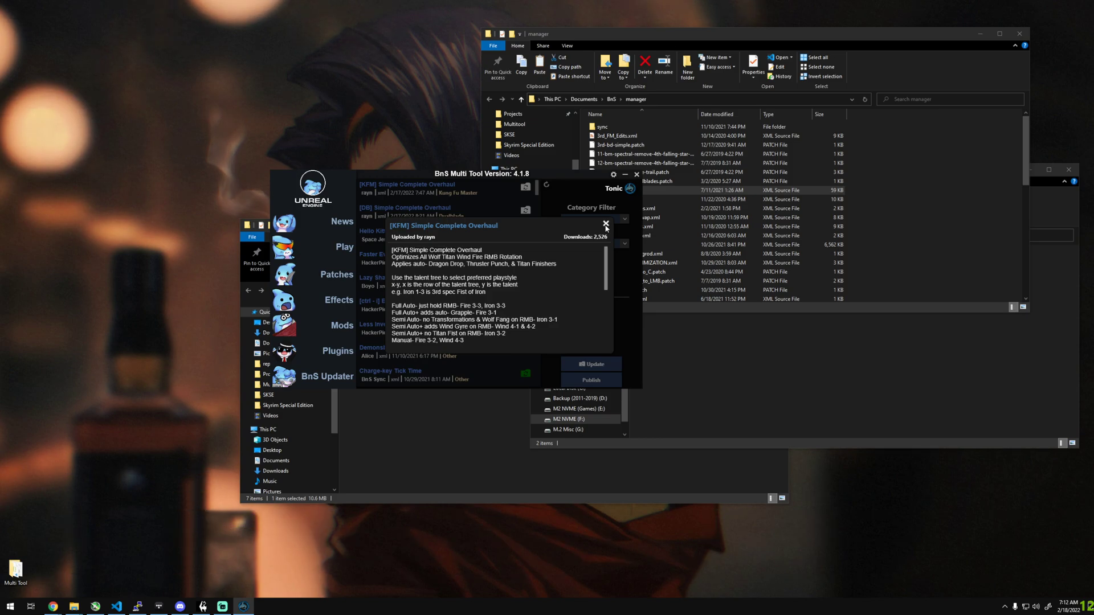
left_click(606, 226)
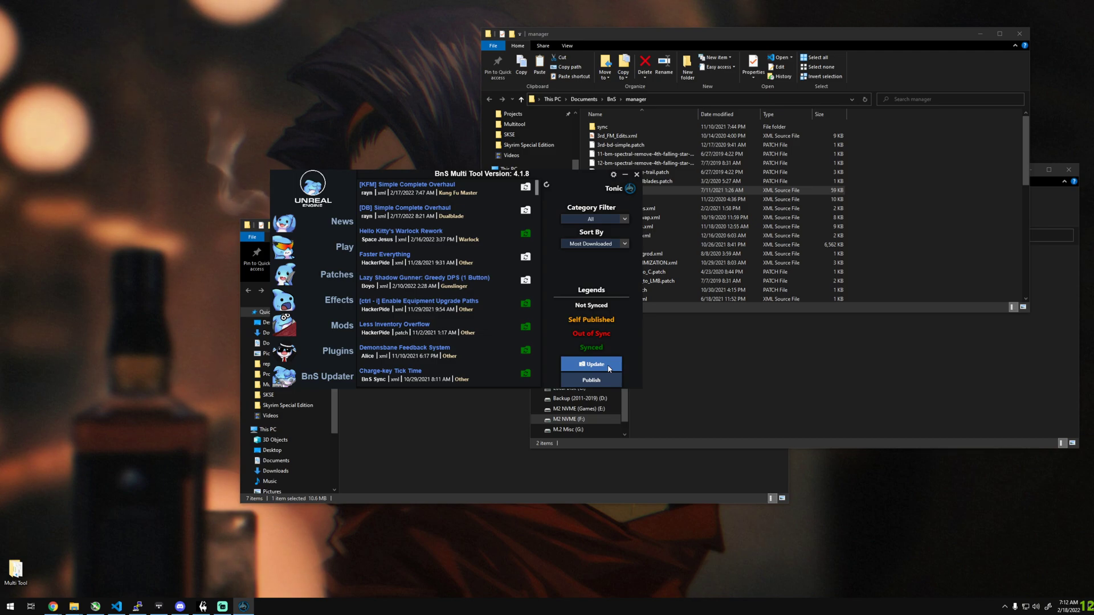
scroll(524, 237, "down", 2)
scroll(523, 244, "down", 2)
scroll(522, 248, "down", 2)
scroll(523, 250, "down", 1)
scroll(523, 251, "up", 4)
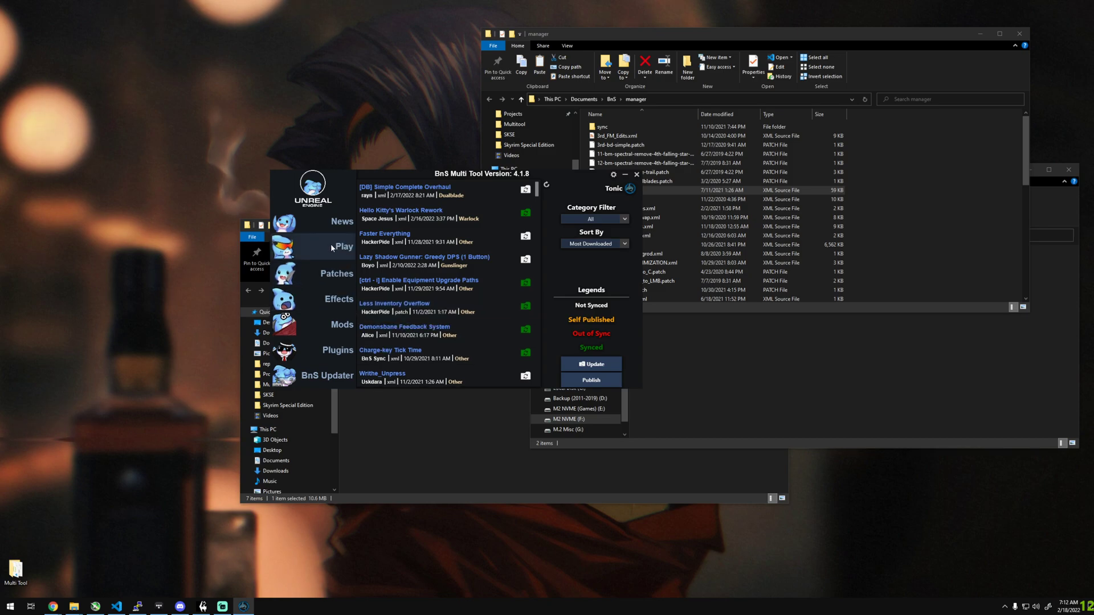
On the Play page, save a test account with its email, password and pin code
left_click(306, 247)
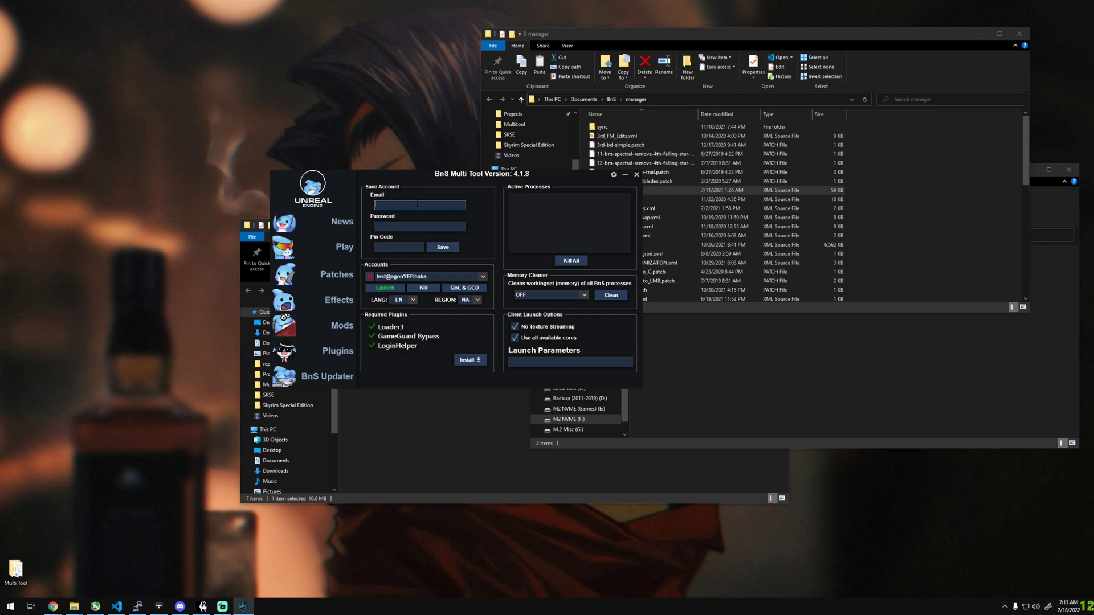
type("test@test.com")
key("Tab")
type("****************")
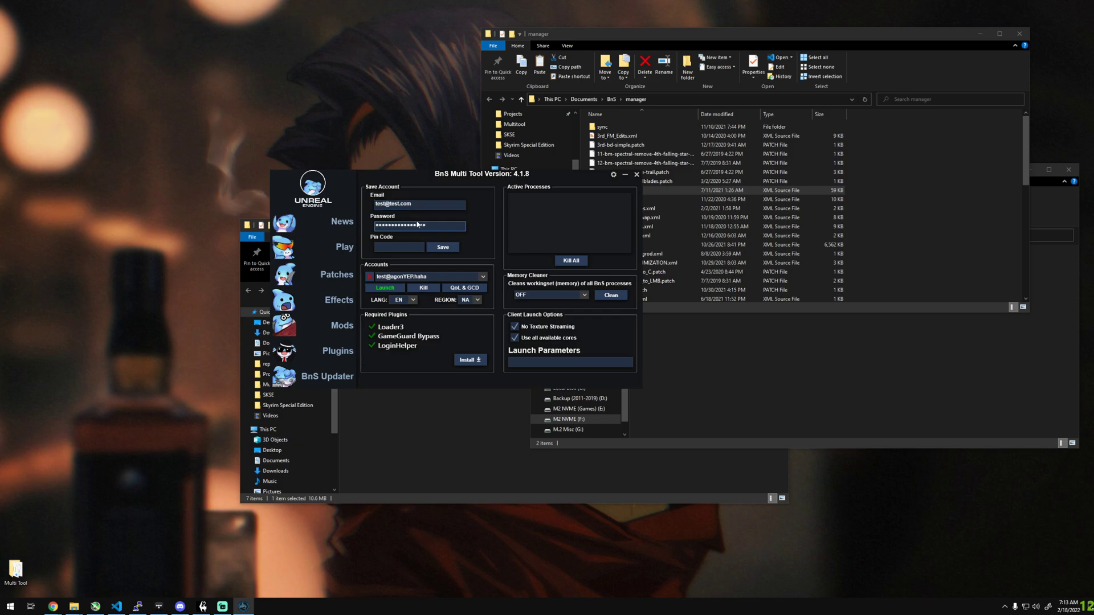
left_click(408, 246)
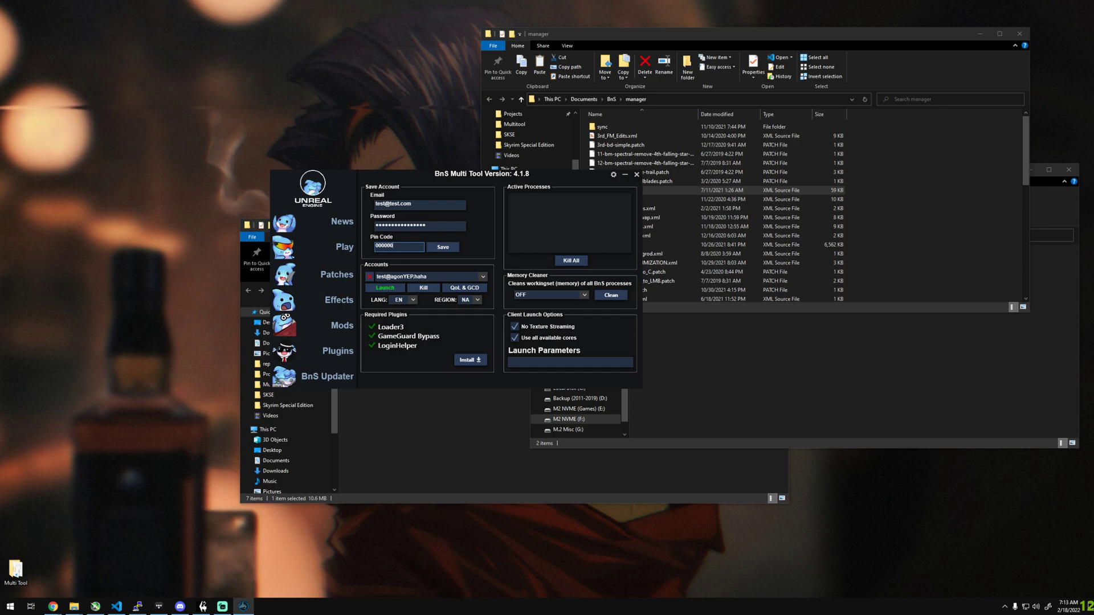
left_click(444, 247)
left_click(460, 303)
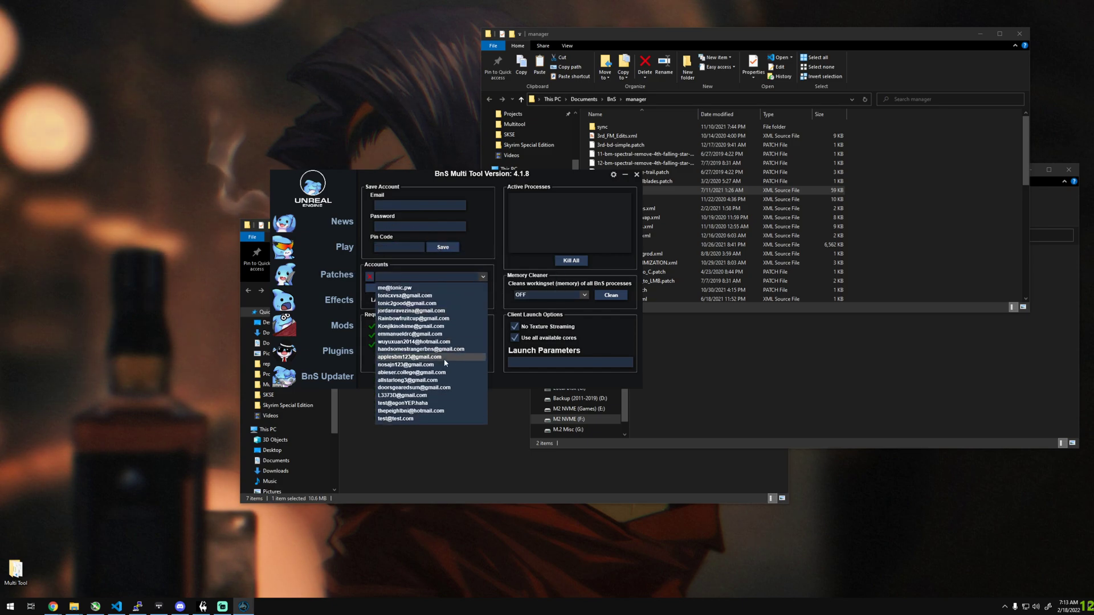
Choose the saved test account from the Accounts dropdown and edit the launch parameters
left_click(397, 419)
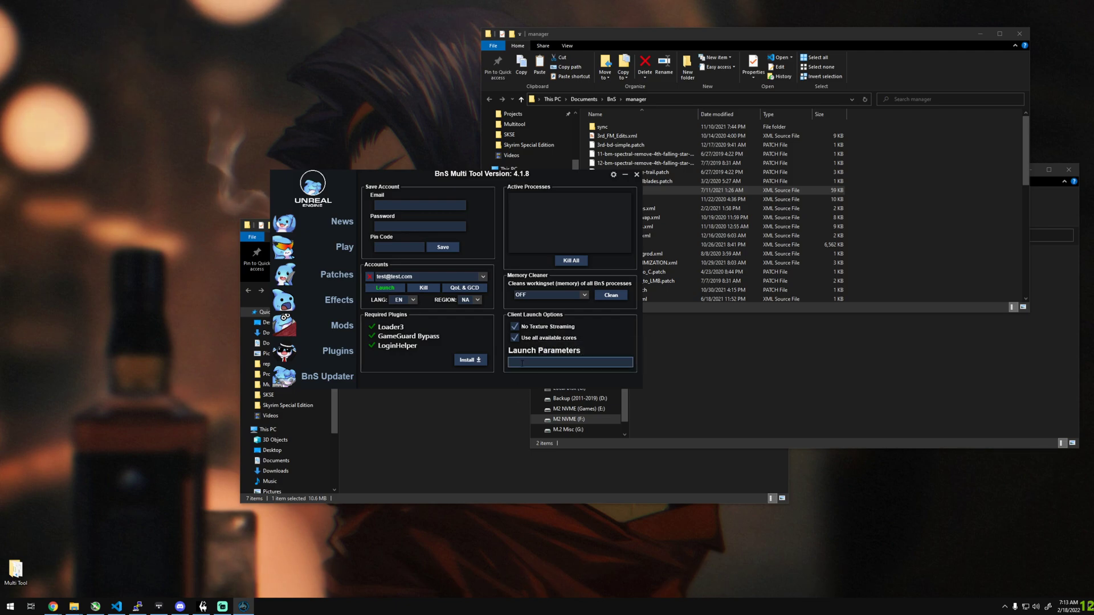
left_click(573, 362)
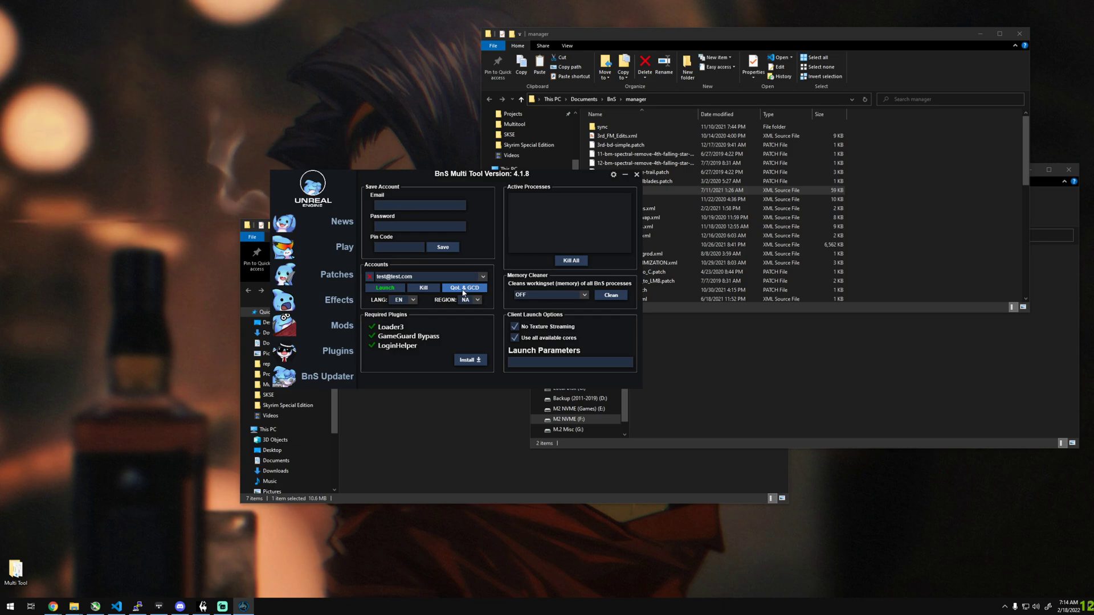
In Quality of Life settings, leave Disable QoL Plugin Updates ticked and show the Custom Skills GCD help
left_click(463, 289)
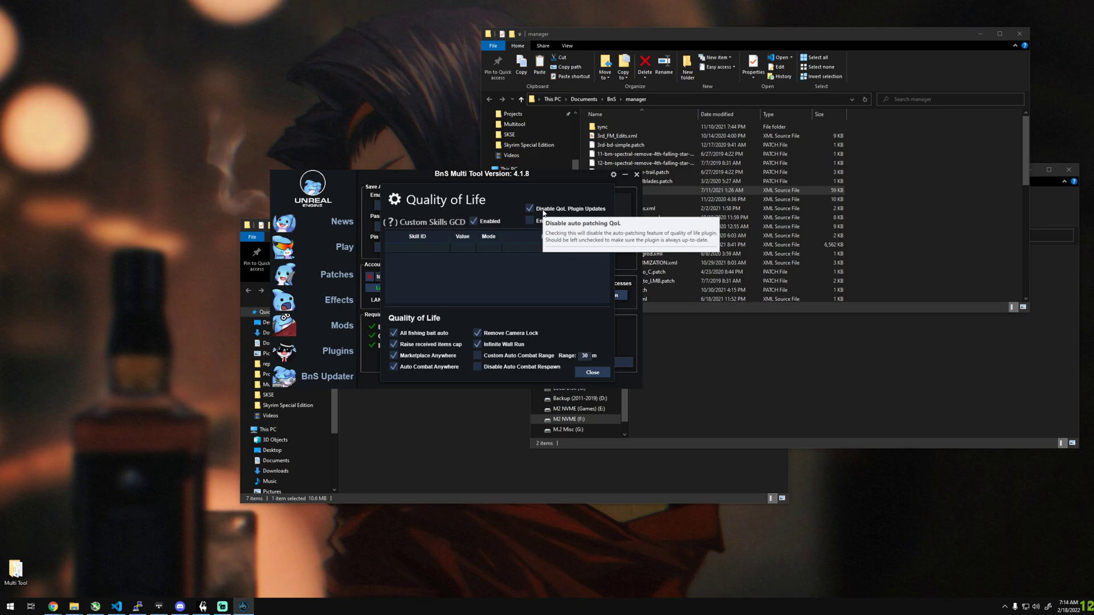
left_click(544, 213)
left_click(539, 209)
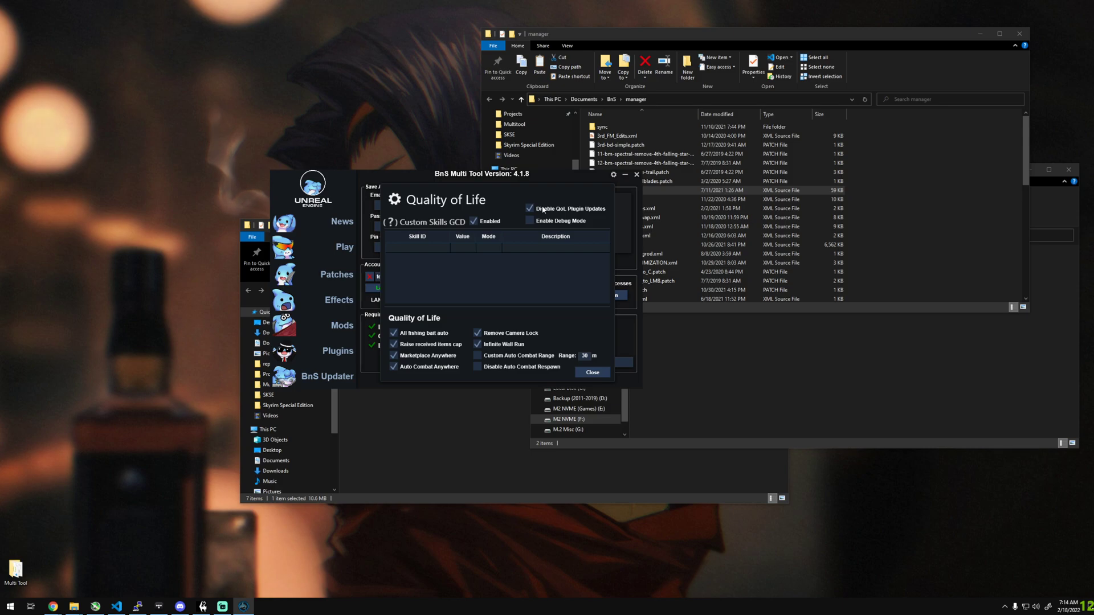
left_click(543, 209)
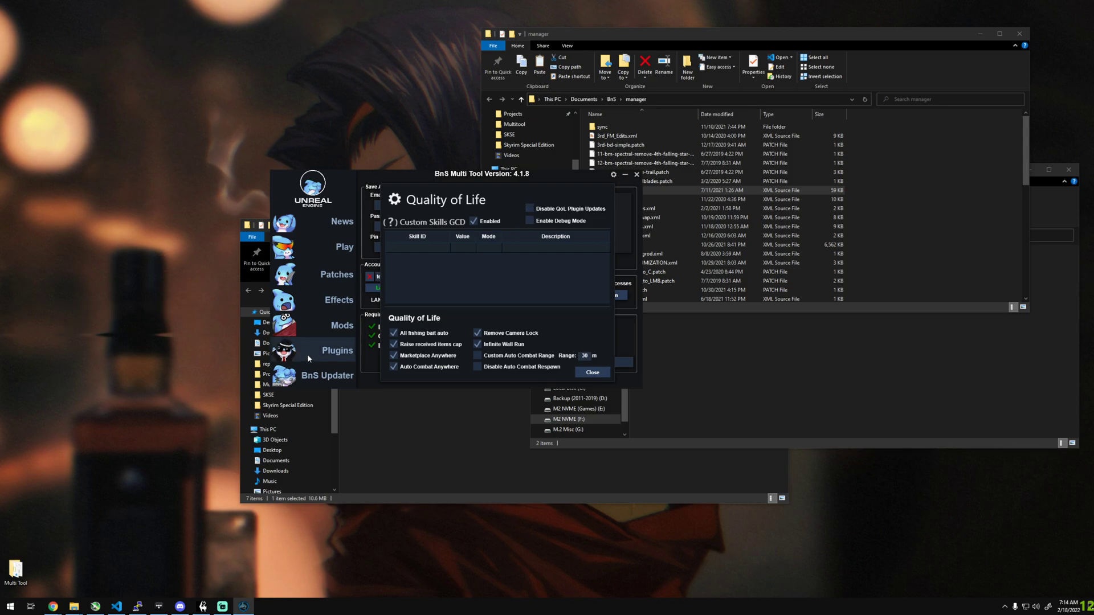
left_click(530, 209)
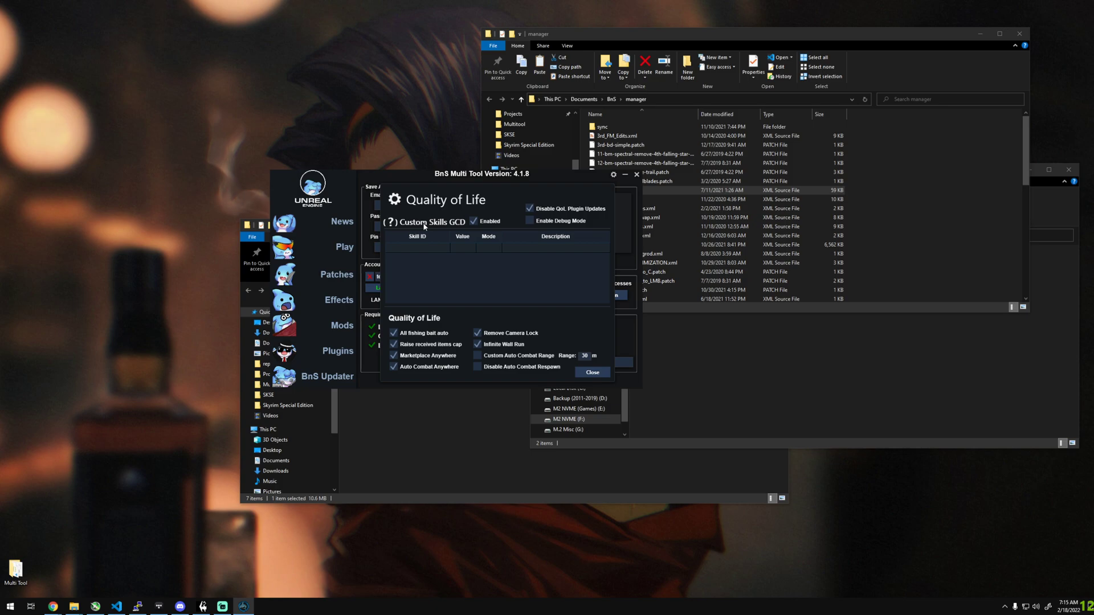
left_click(424, 226)
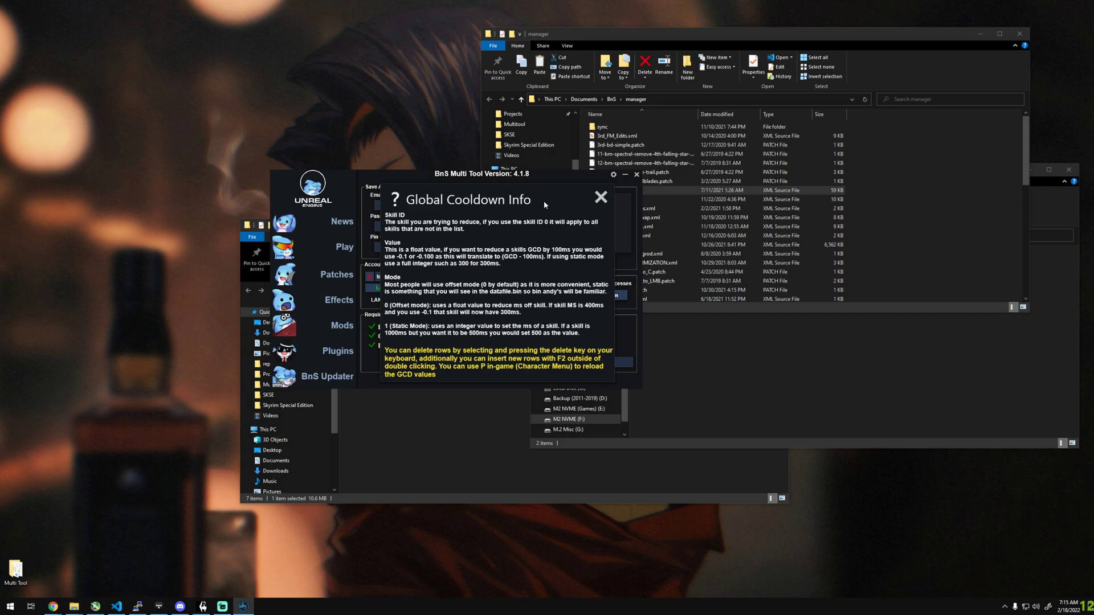
Close the GCD help, add a -0.1 cooldown row, enable Custom Skills GCD, then delete the row
left_click(601, 198)
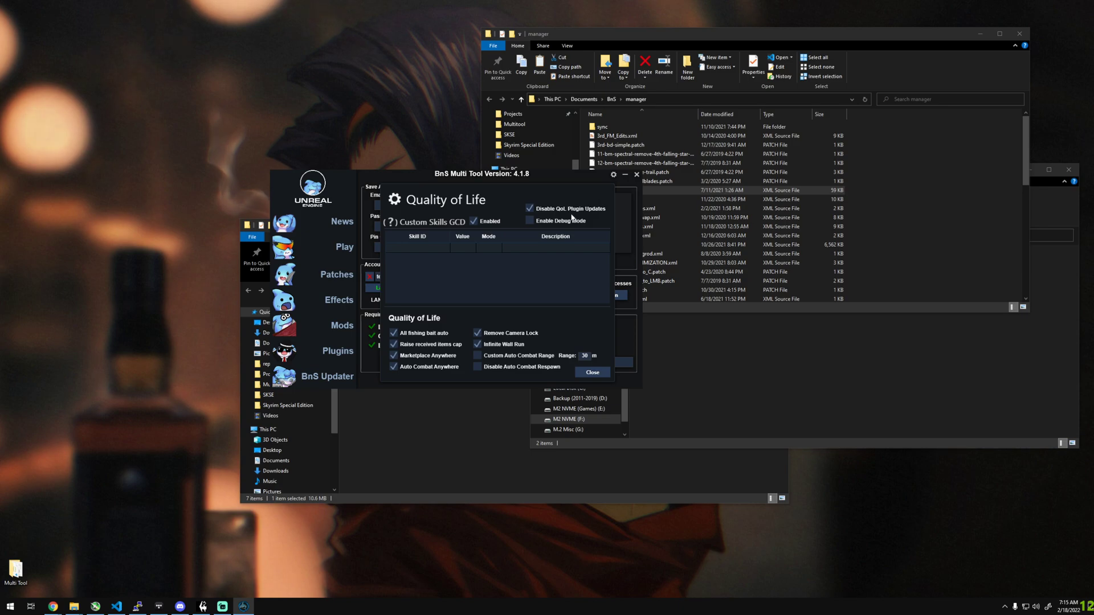
double_click(419, 247)
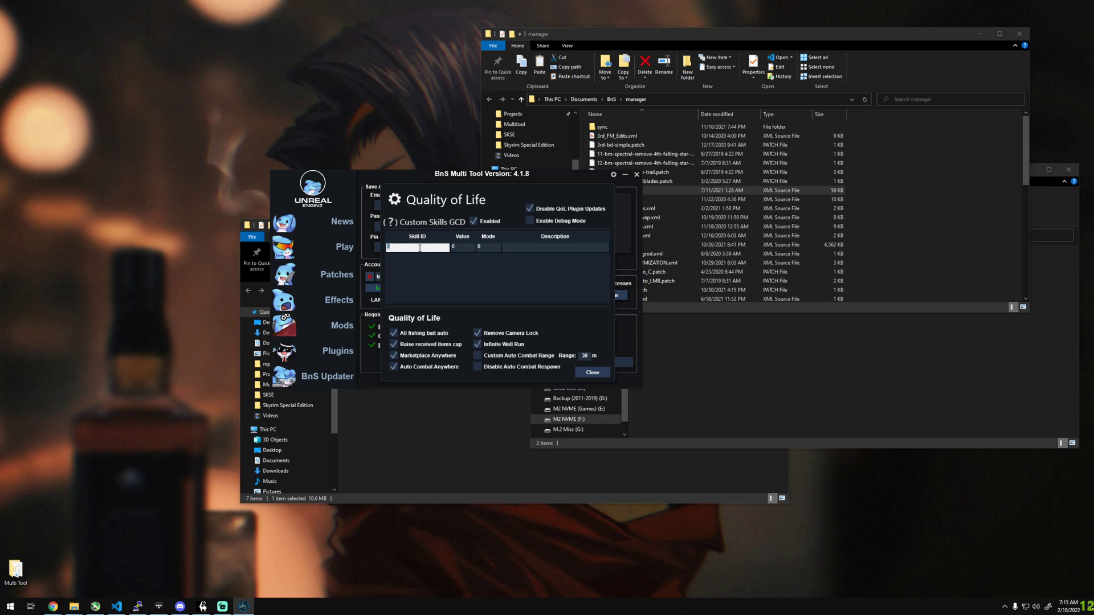
key("Tab")
type("0.5")
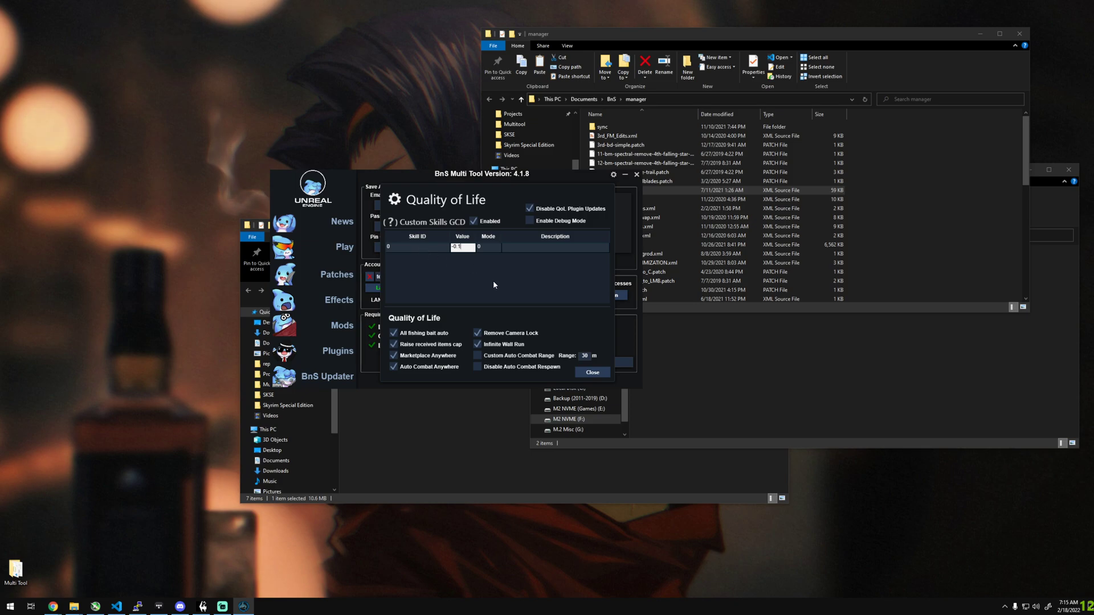
key("Return")
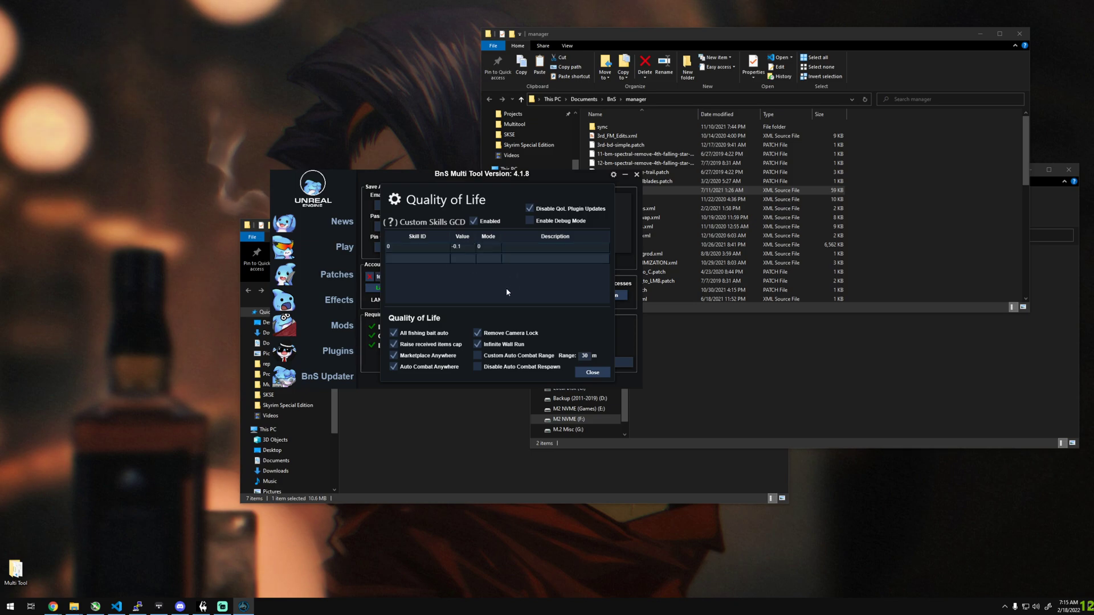
left_click(474, 221)
key("Delete")
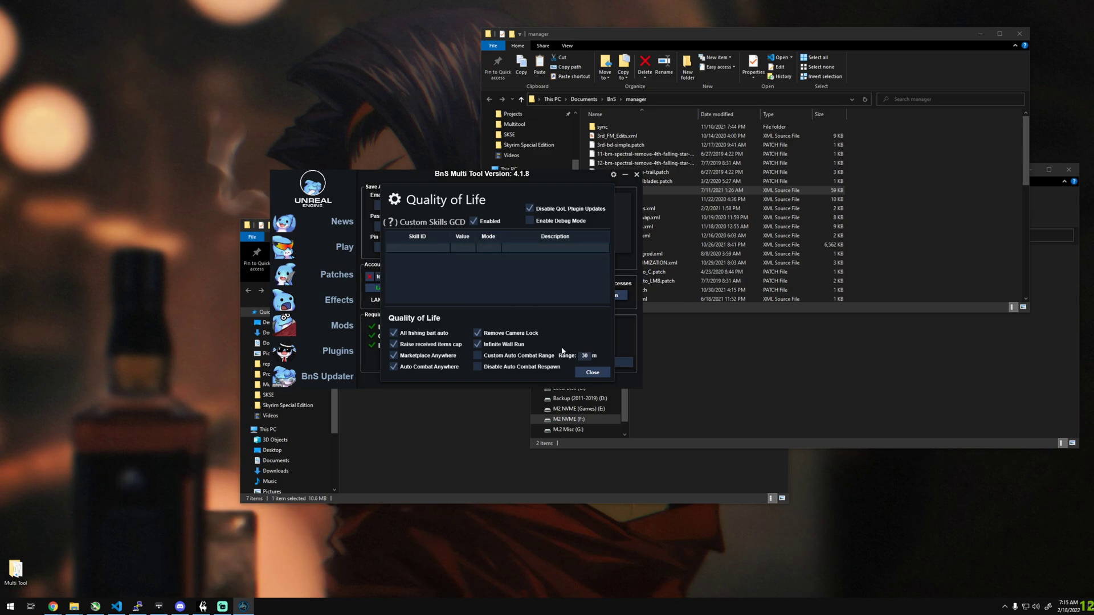
left_click(592, 371)
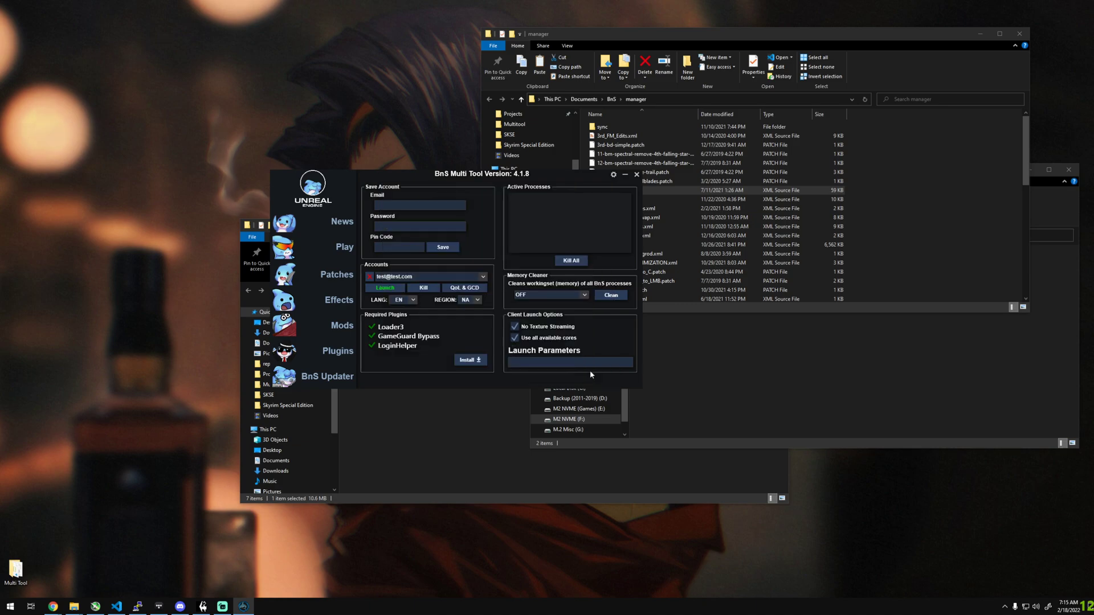
left_click(385, 288)
left_click_drag(513, 174, 242, 7)
left_click(936, 236)
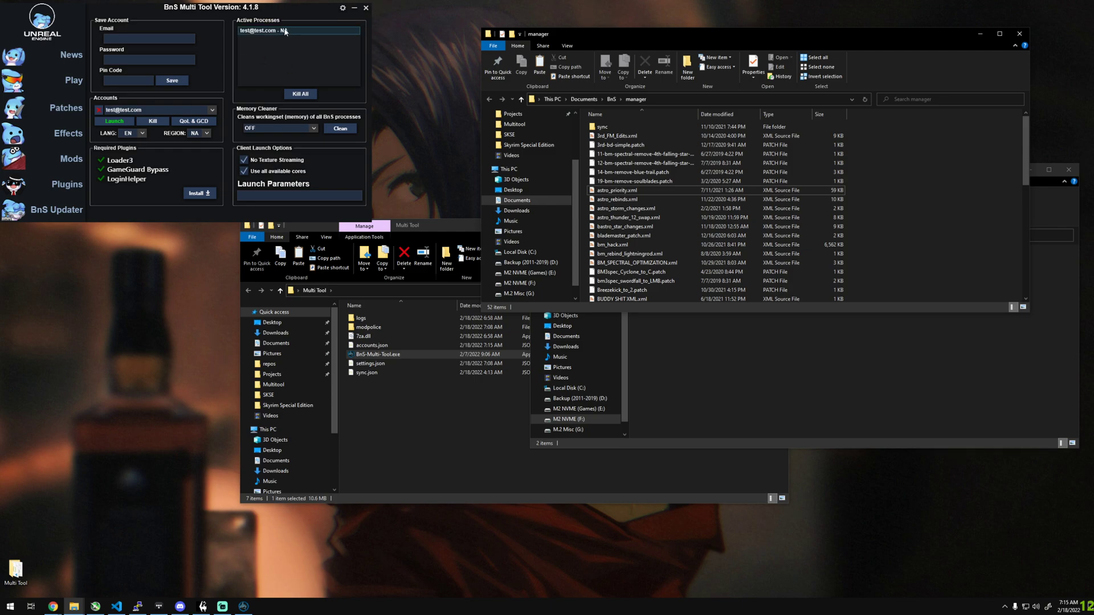
key("super")
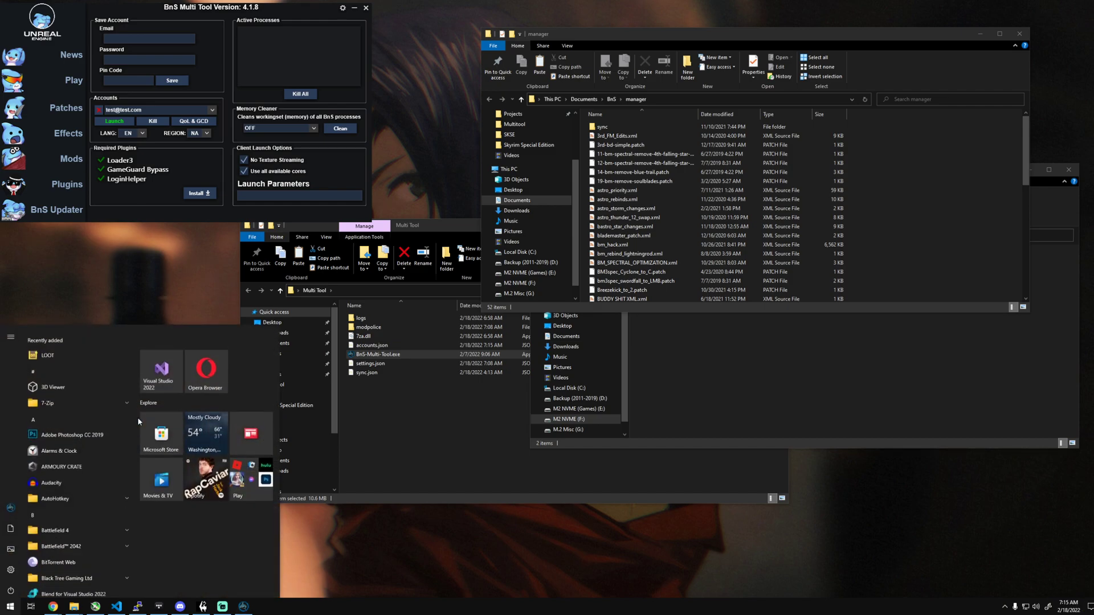
type("vir")
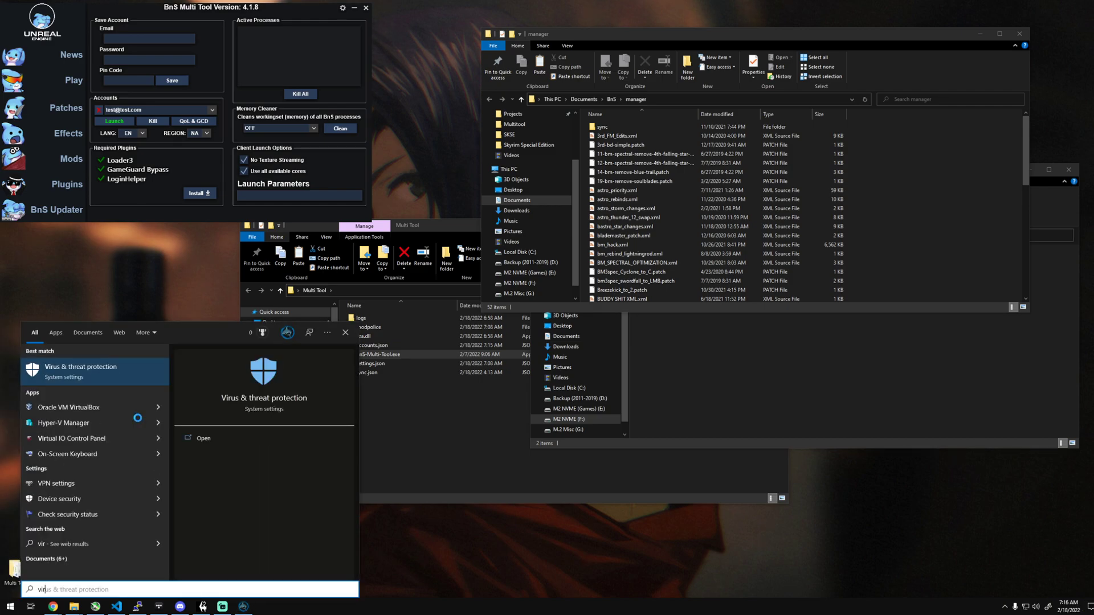
key("Return")
left_click(410, 385)
scroll(467, 264, "down", 1)
left_click(243, 606)
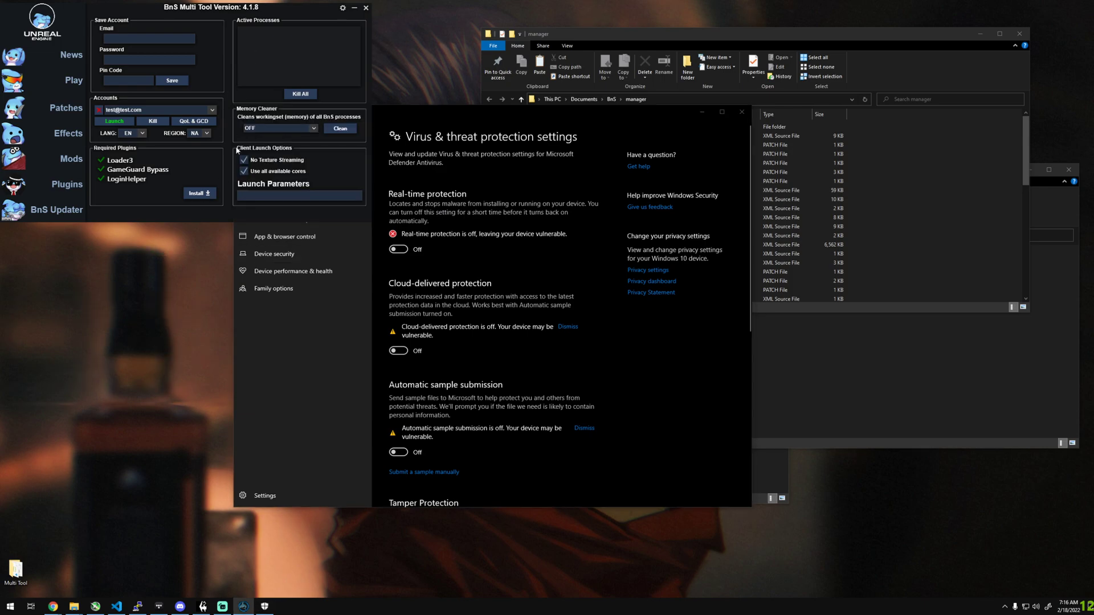
left_click(494, 143)
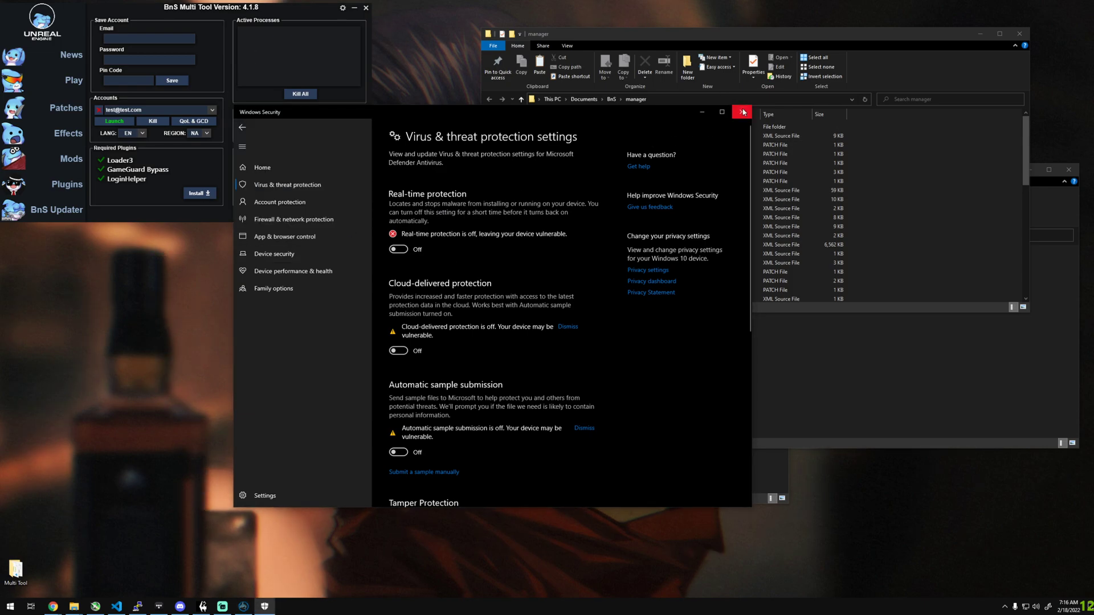
left_click(742, 112)
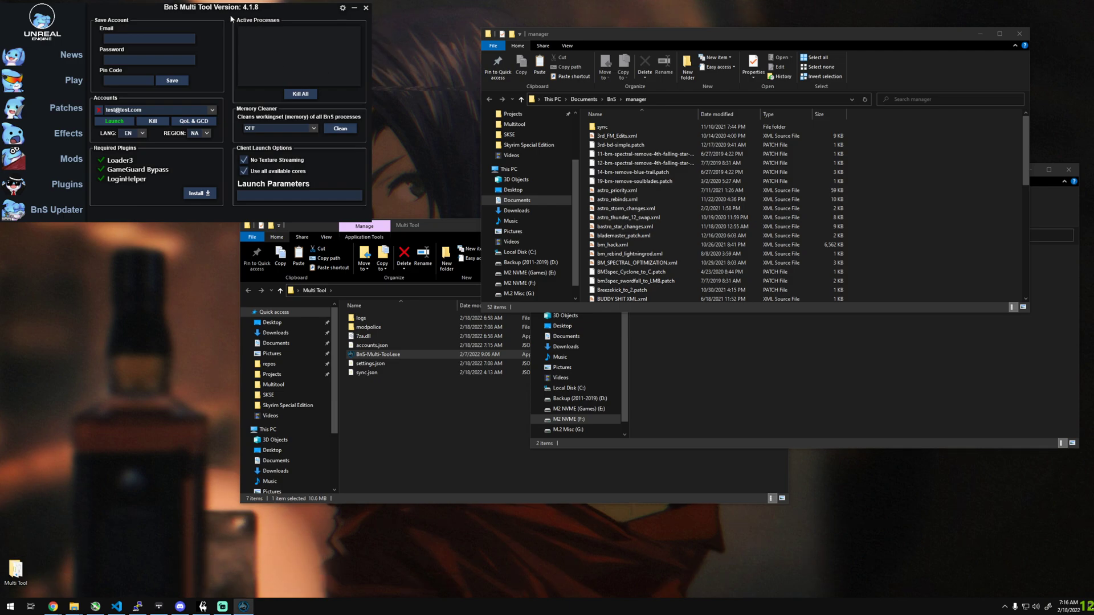
Reposition the Multi Tool windows and close the Multi Tool folder window
left_click_drag(229, 19, 229, 12)
left_click(408, 28)
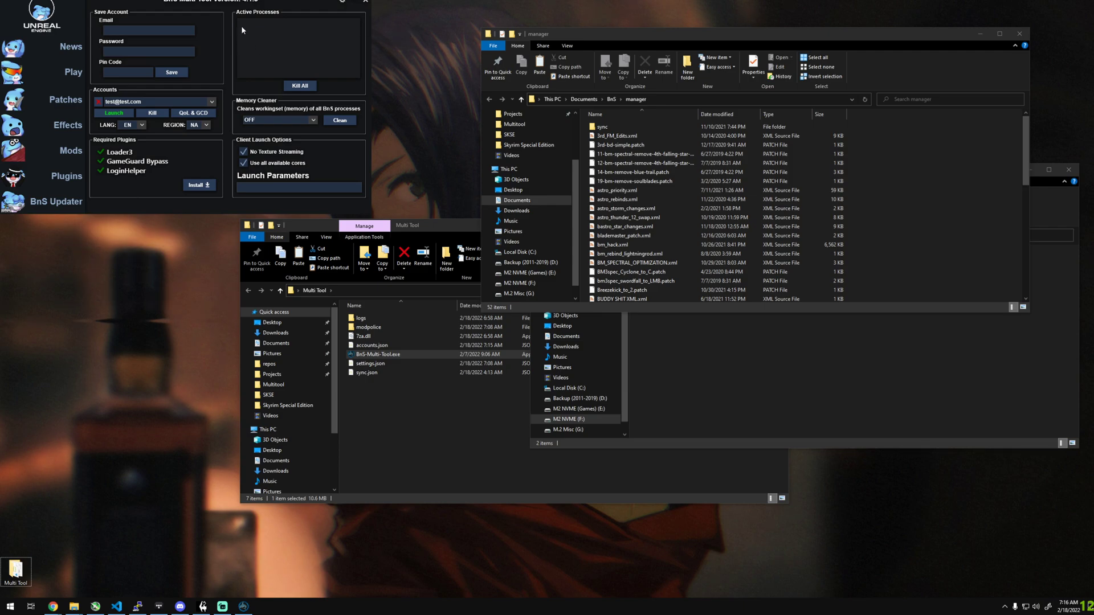
left_click(231, 13)
left_click_drag(231, 12, 229, 11)
left_click(397, 23)
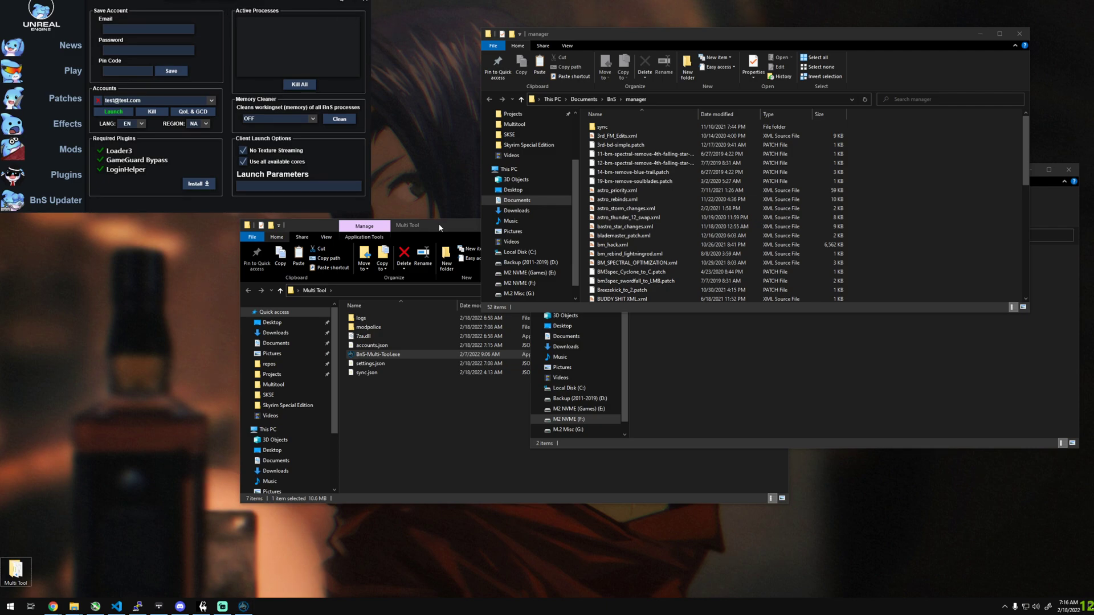
left_click_drag(439, 226, 279, 234)
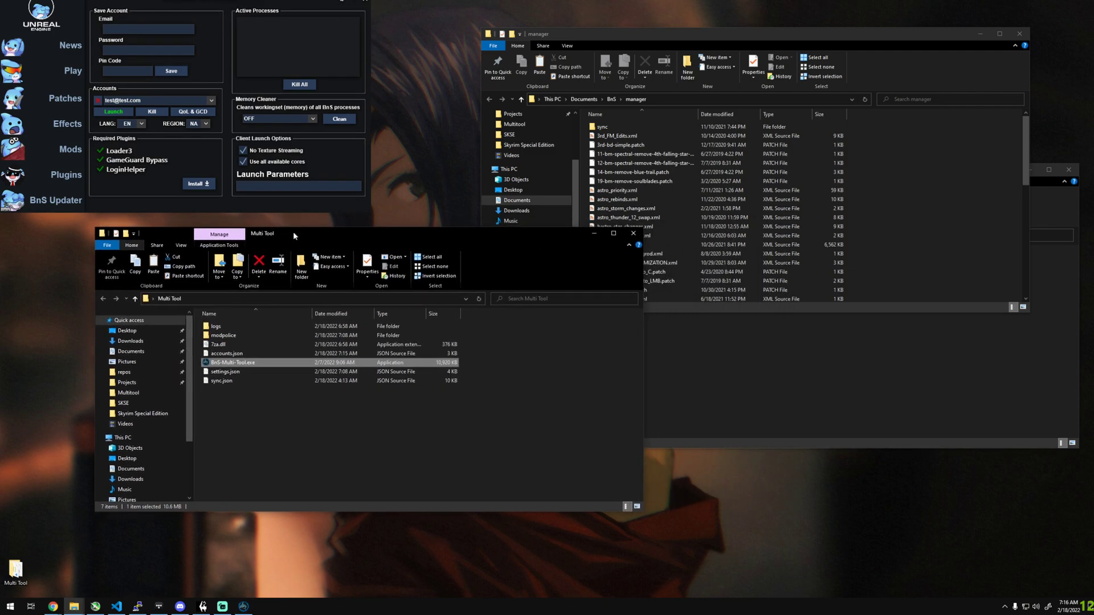
left_click(494, 381)
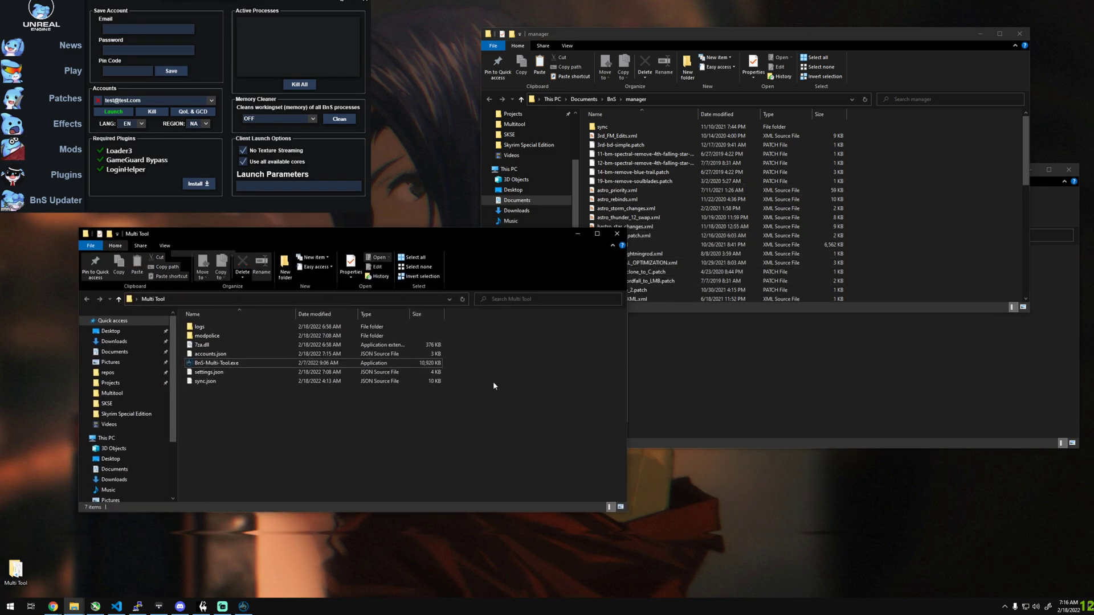
left_click(617, 235)
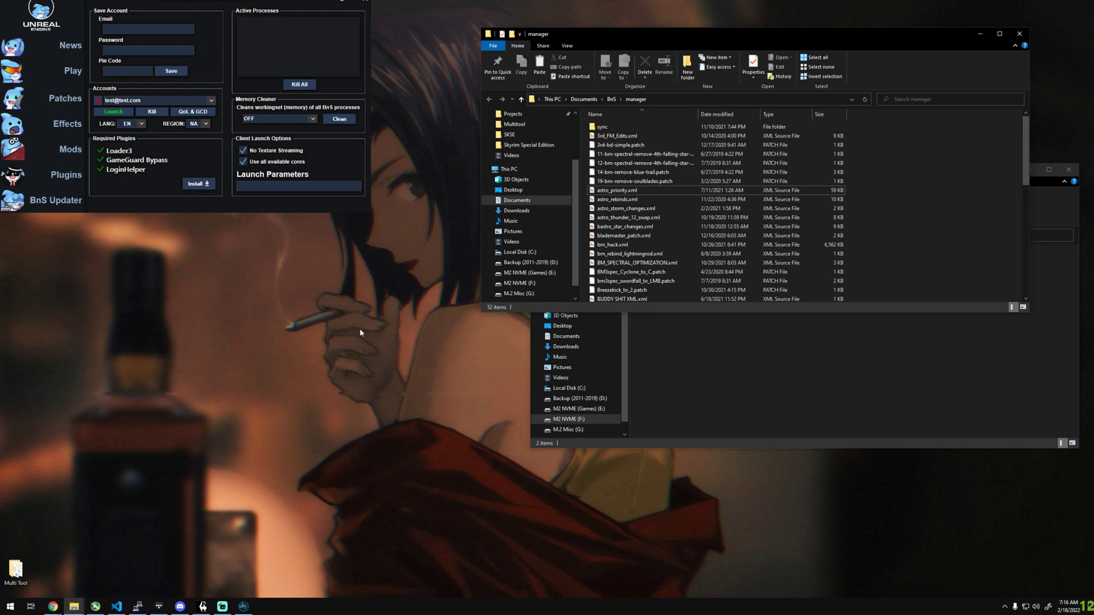
Close the manager folder, BnS Multi Tool, and the ayaya folder window
left_click(1019, 34)
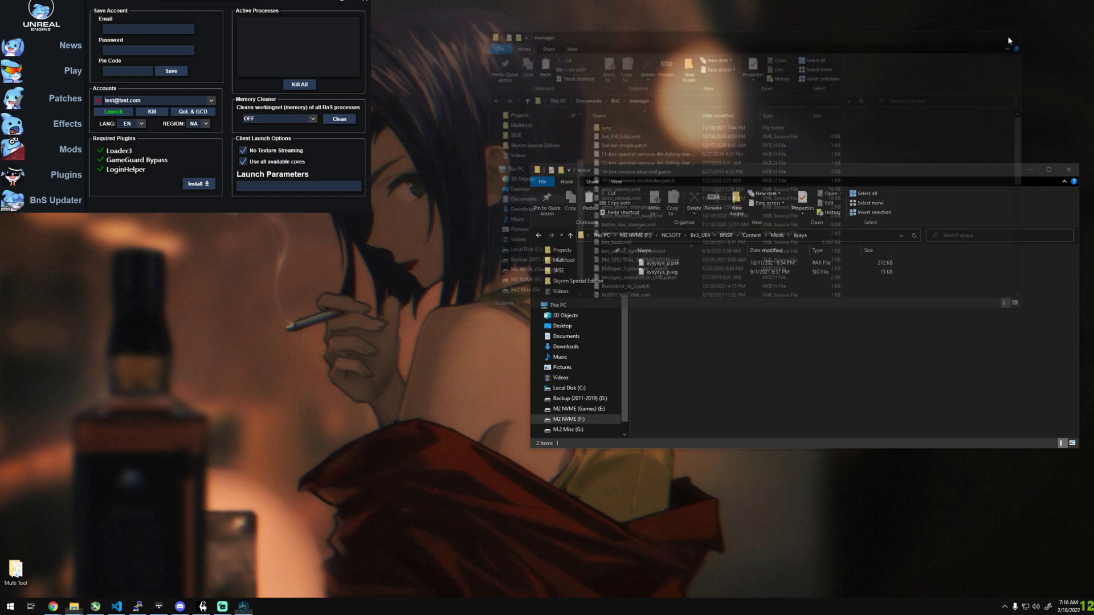
left_click_drag(257, 7, 497, 187)
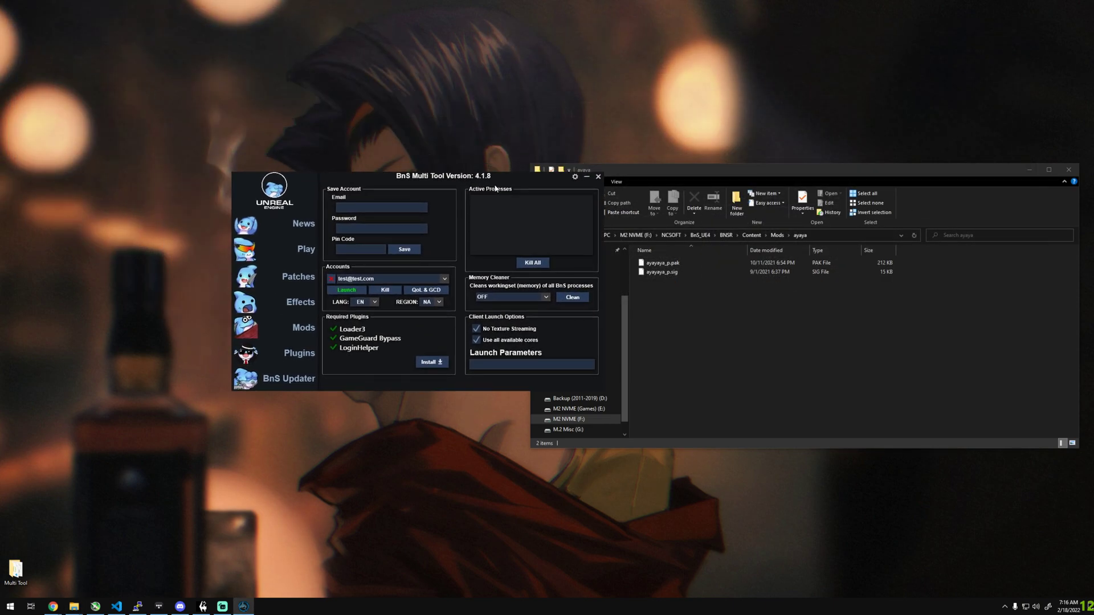
left_click(599, 177)
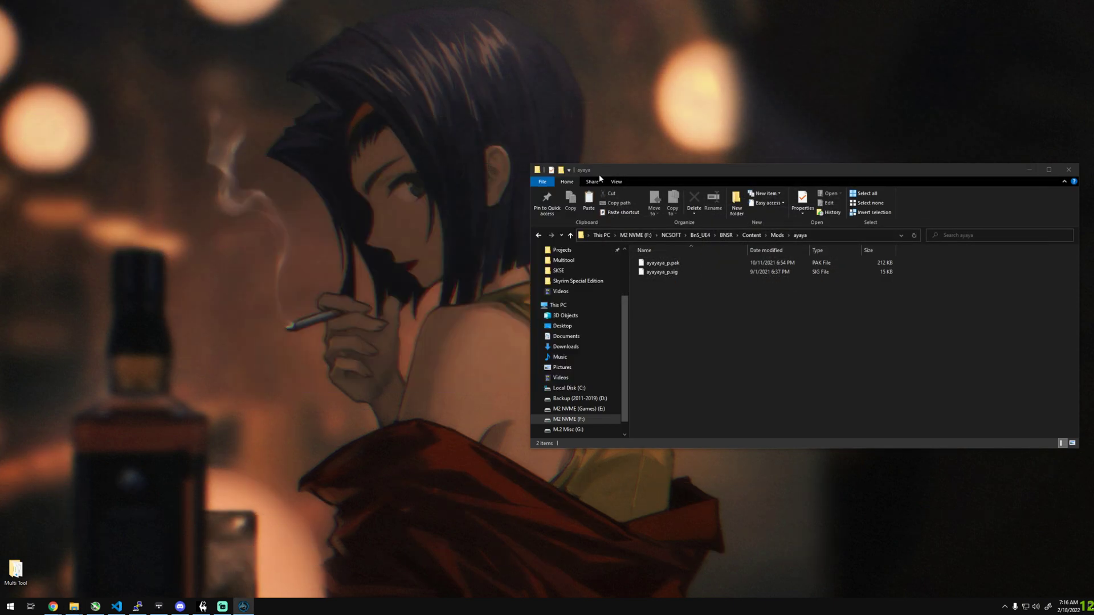
left_click_drag(600, 178, 306, 180)
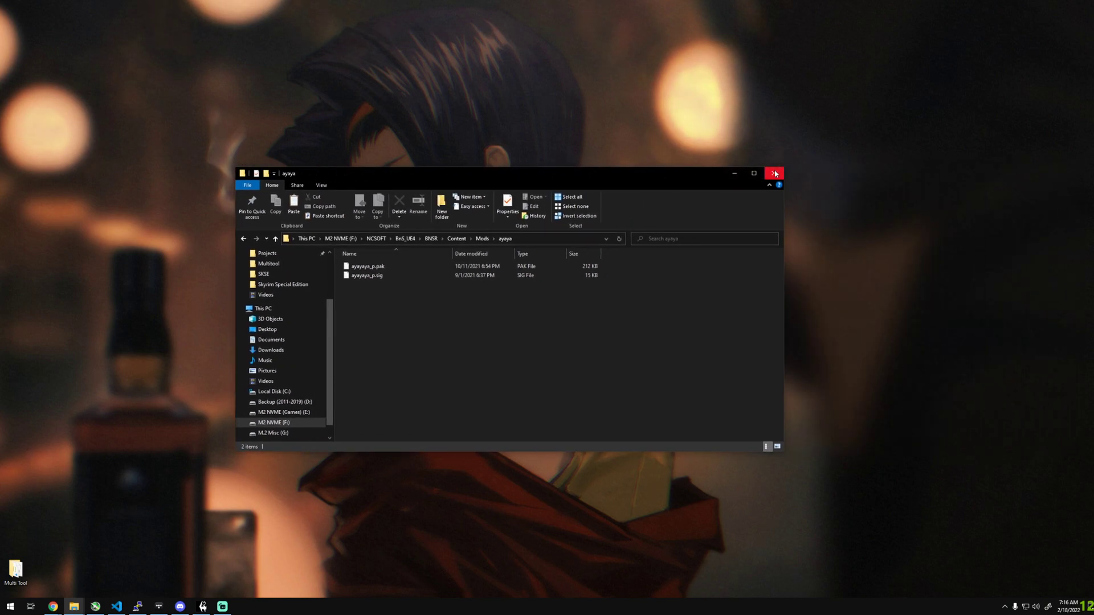
left_click(776, 173)
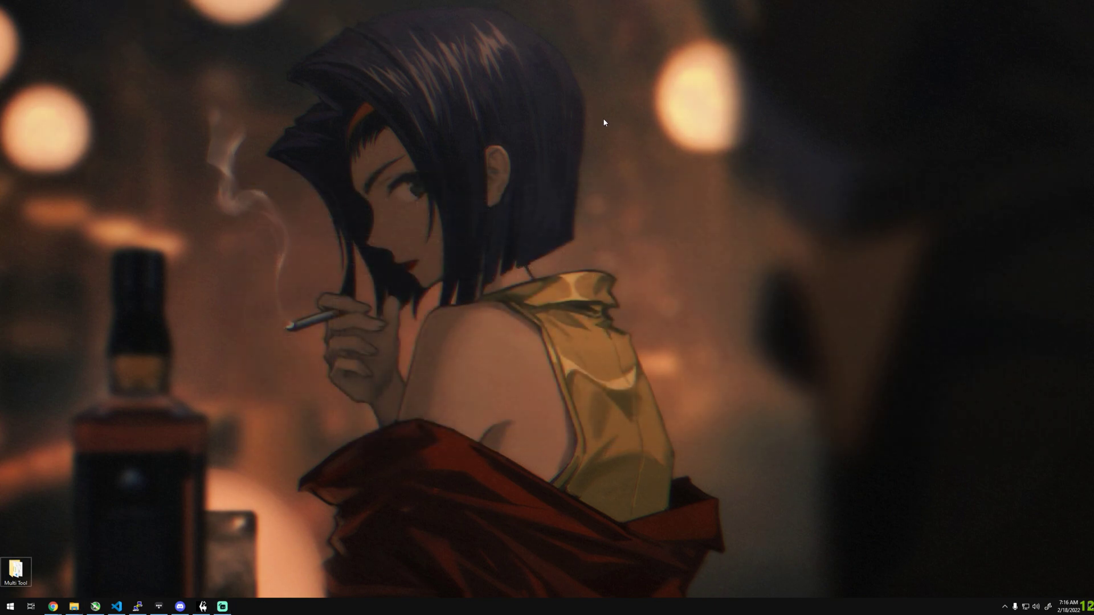